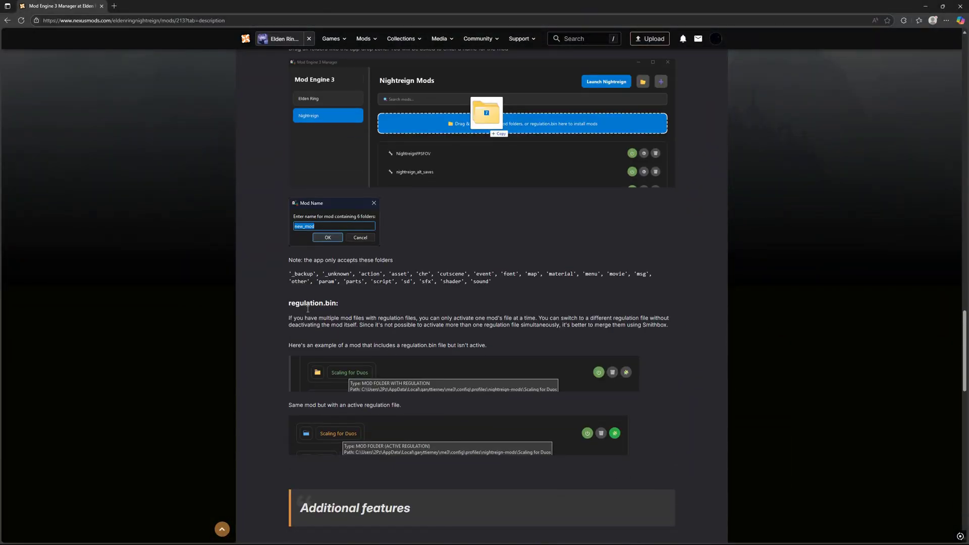
scroll(308, 309, "down", 20)
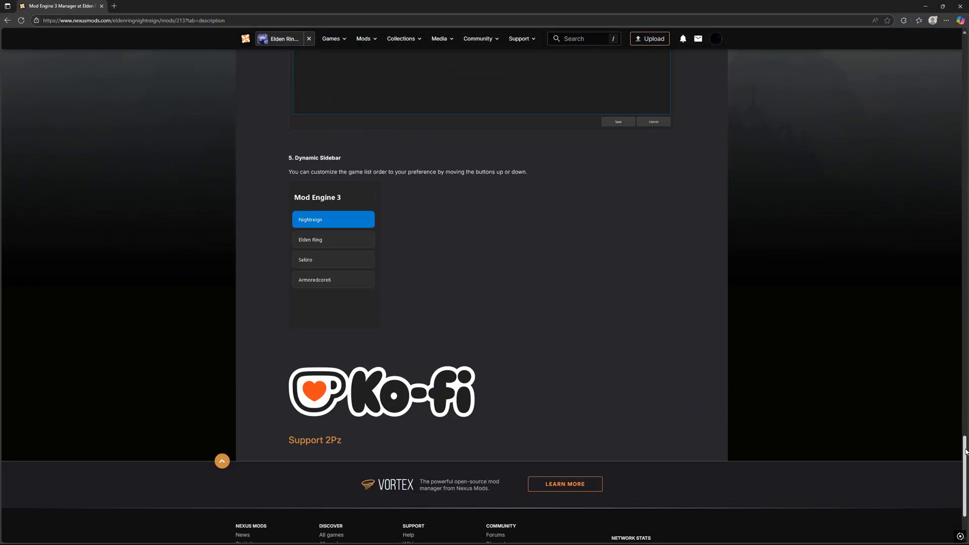
- Download the Mod Engine 3 Manager archive manually from its Nexus Mods files page
left_click_drag(963, 446, 962, 43)
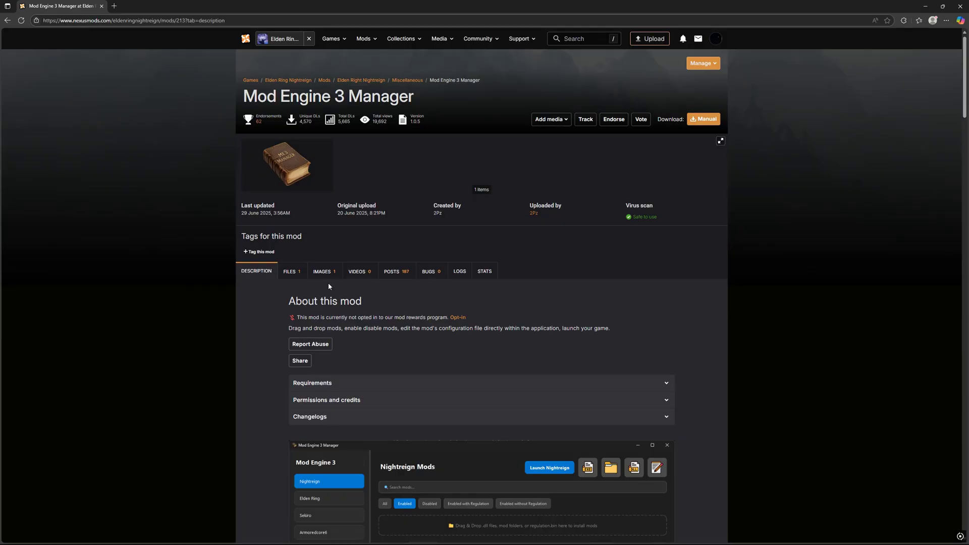
left_click(292, 272)
left_click(329, 364)
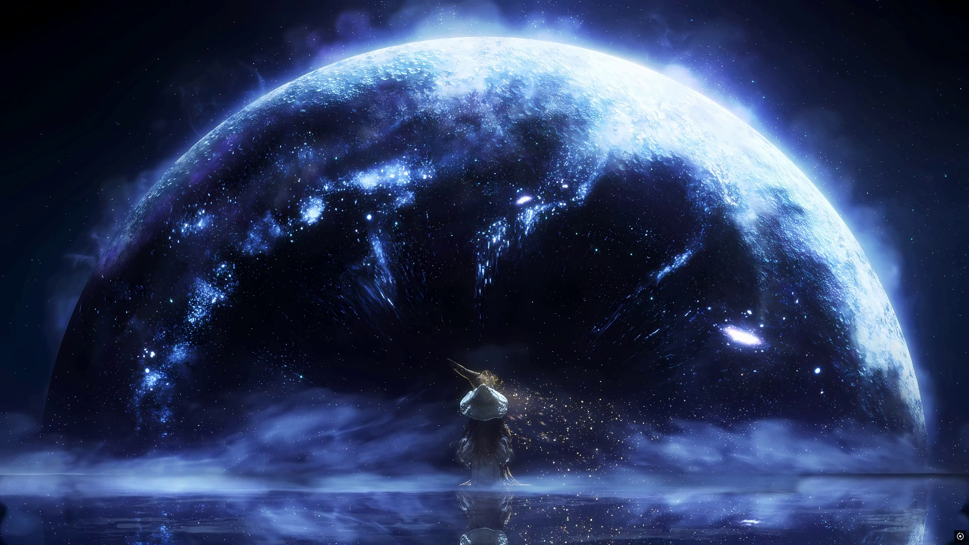
- Extract the downloaded Mod Engine 3 Manager zip in the Downloads folder and close the original Downloads window
left_click_drag(0, 76, 556, 99)
right_click(345, 177)
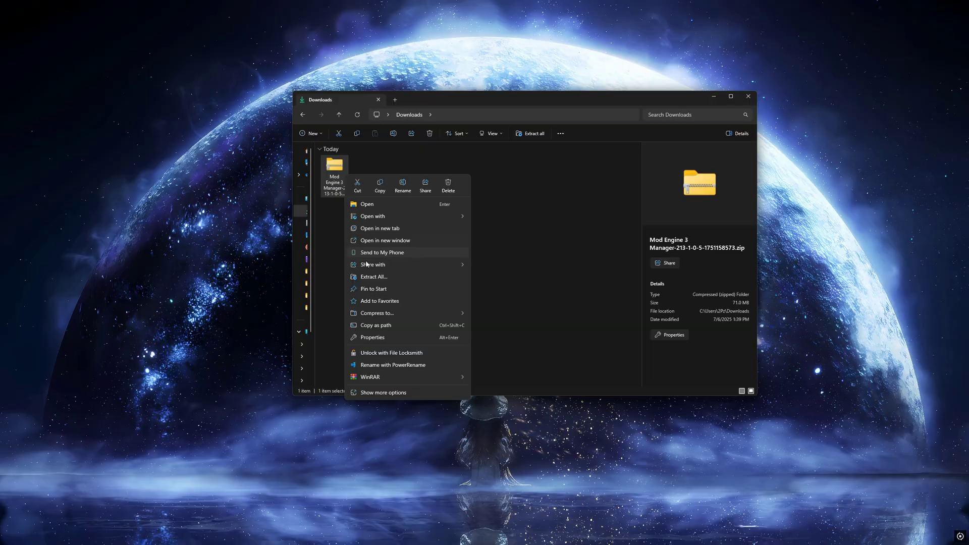
left_click(379, 277)
left_click(553, 348)
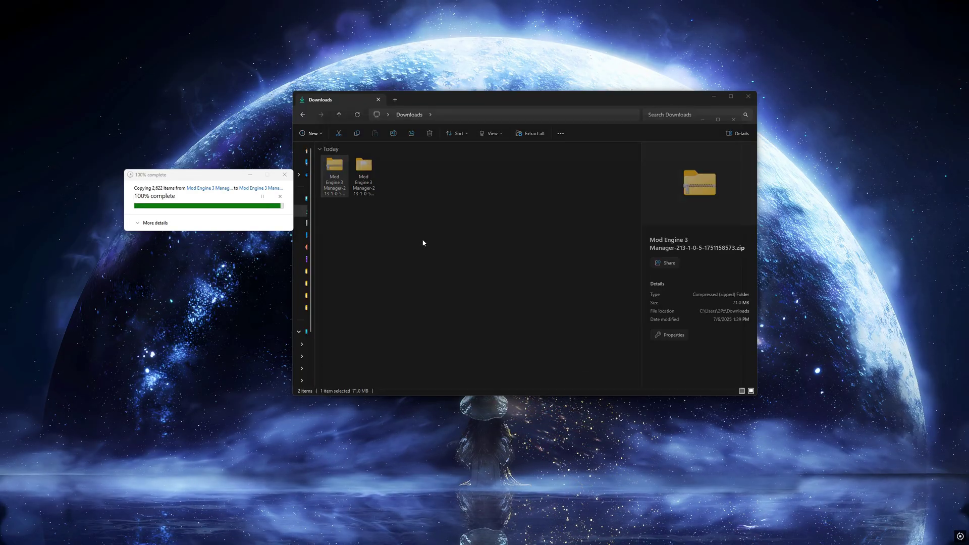
mouse_move(441, 114)
left_mouse_down()
mouse_move(392, 153)
mouse_move(437, 115)
left_mouse_up()
left_click(748, 96)
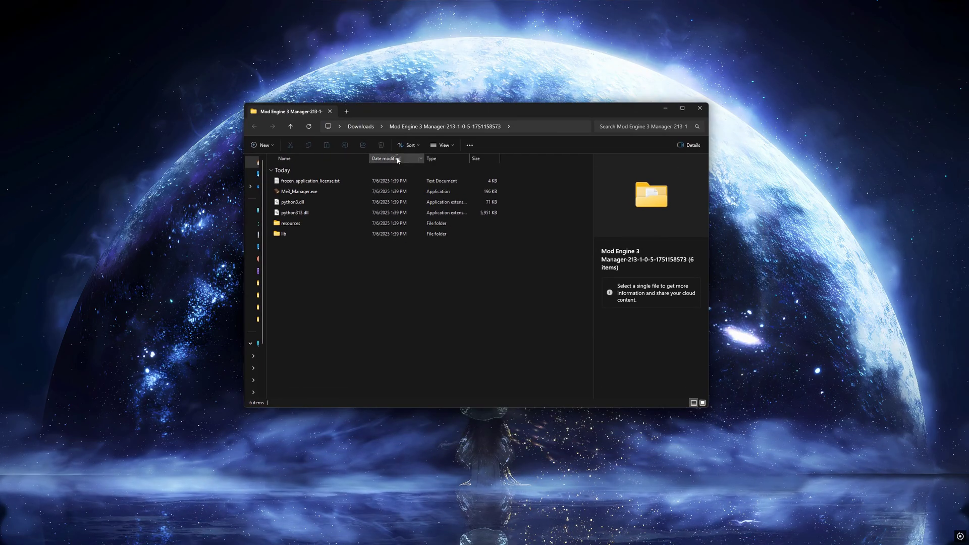
- Run Me3_Manager.exe despite the SmartScreen block, minimize the folder window and reposition the manager window on the desktop
double_click(306, 193)
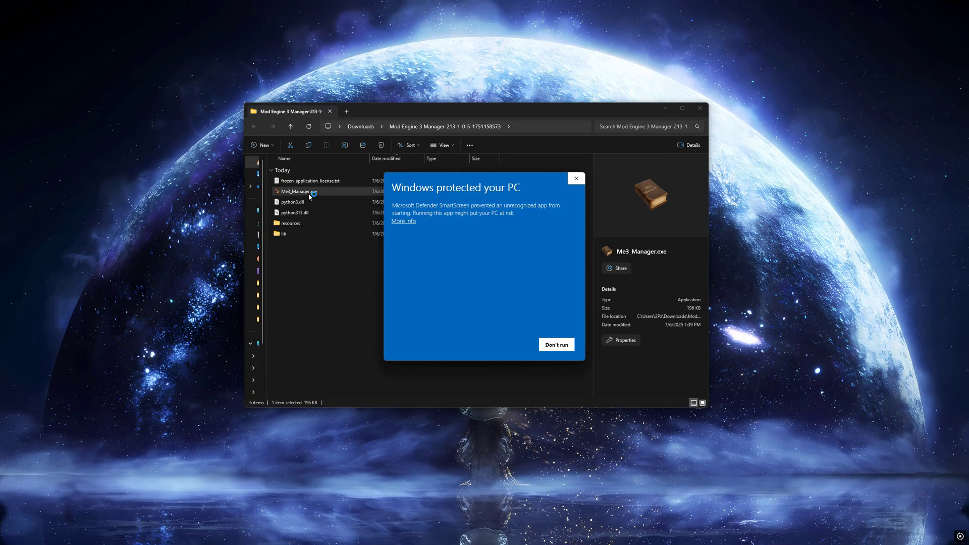
left_click(410, 223)
left_click(509, 348)
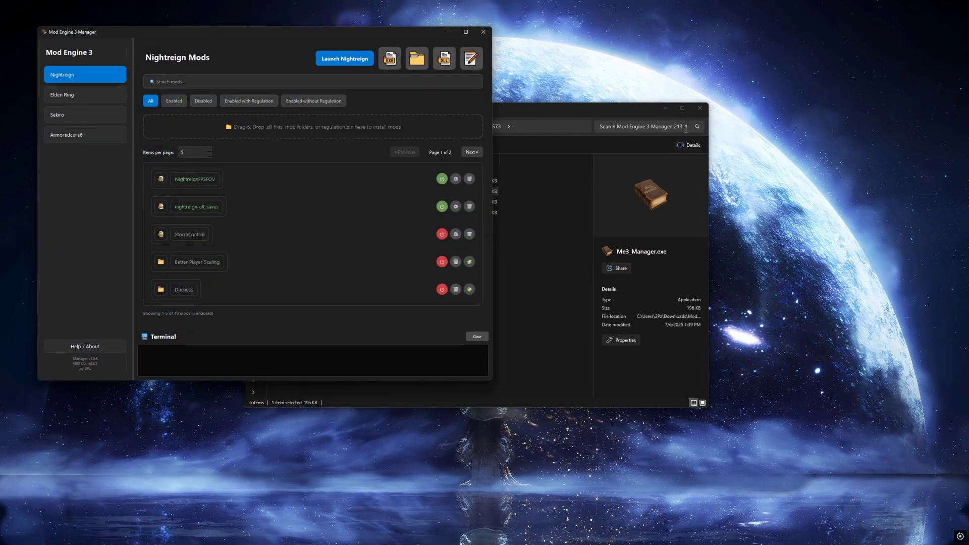
left_click(668, 107)
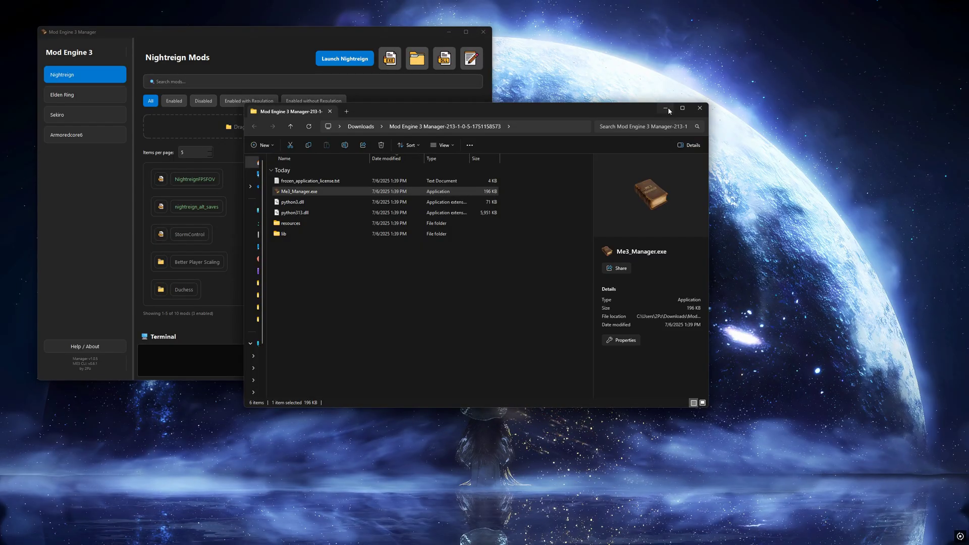
left_click_drag(258, 34, 673, 42)
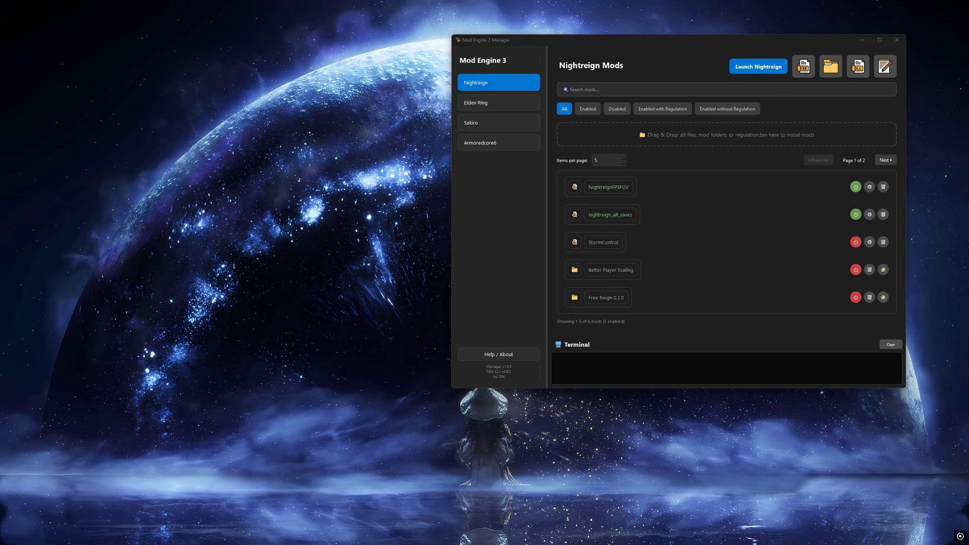
- Delete all existing mods from the nightreign-mods profile folder and minimize that folder window
left_click_drag(0, 71, 287, 91)
left_click_drag(127, 268, 97, 151)
key("Delete")
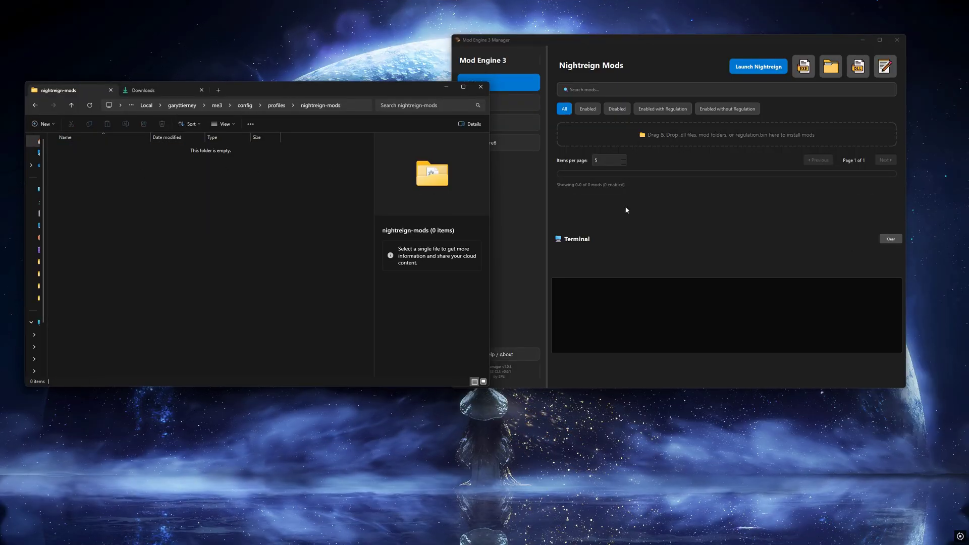
left_click(445, 87)
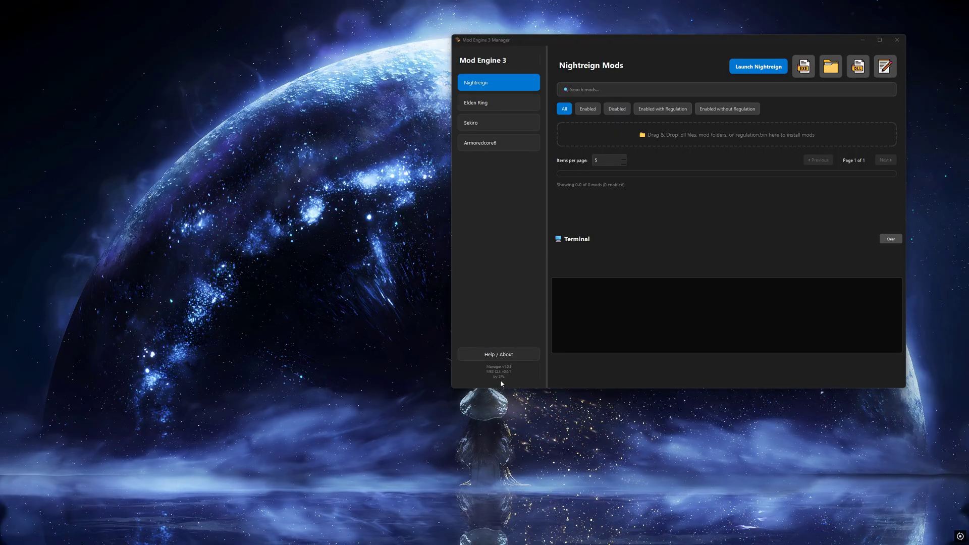
- Download the latest stable ME3 installer (v0.6.1) to Downloads as me3_installer.exe and open its folder
left_click(522, 359)
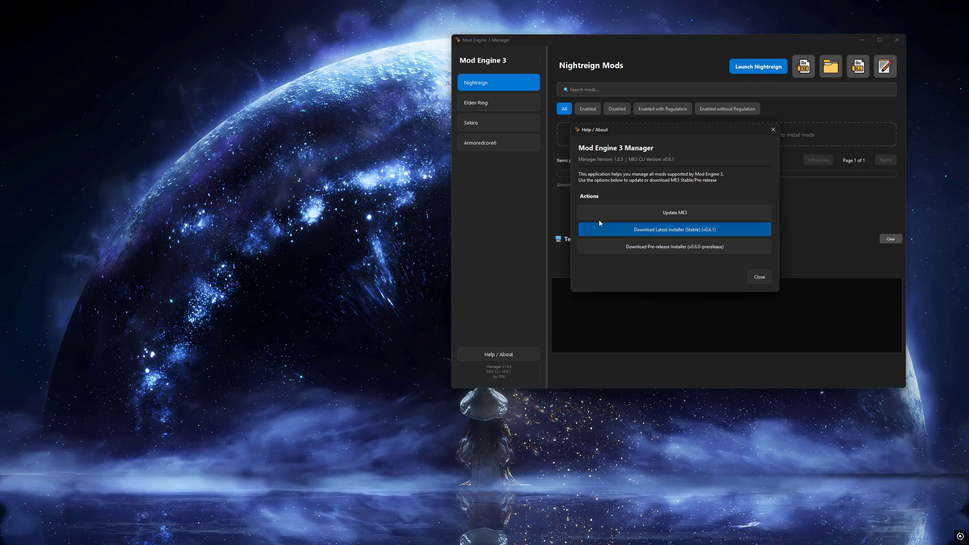
left_click_drag(632, 130, 266, 120)
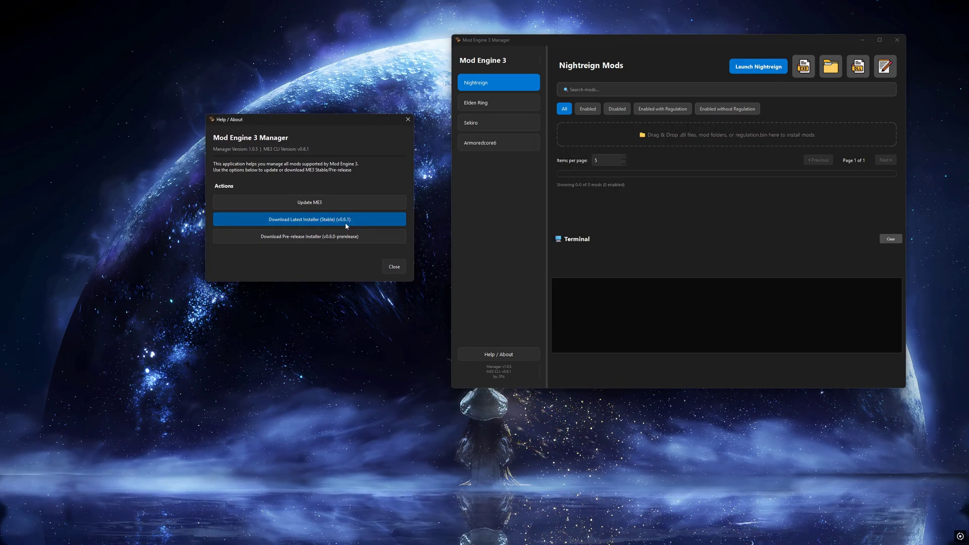
left_click(329, 221)
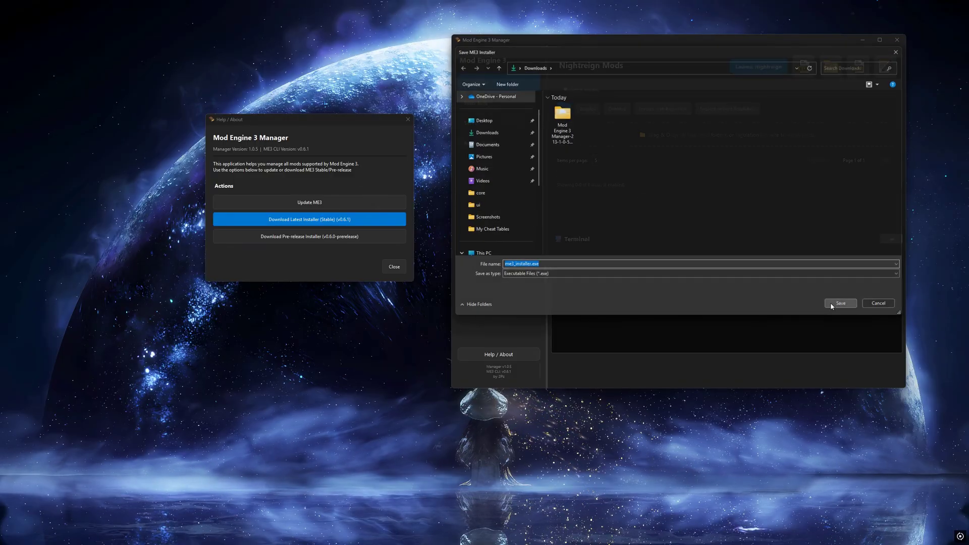
left_click(833, 303)
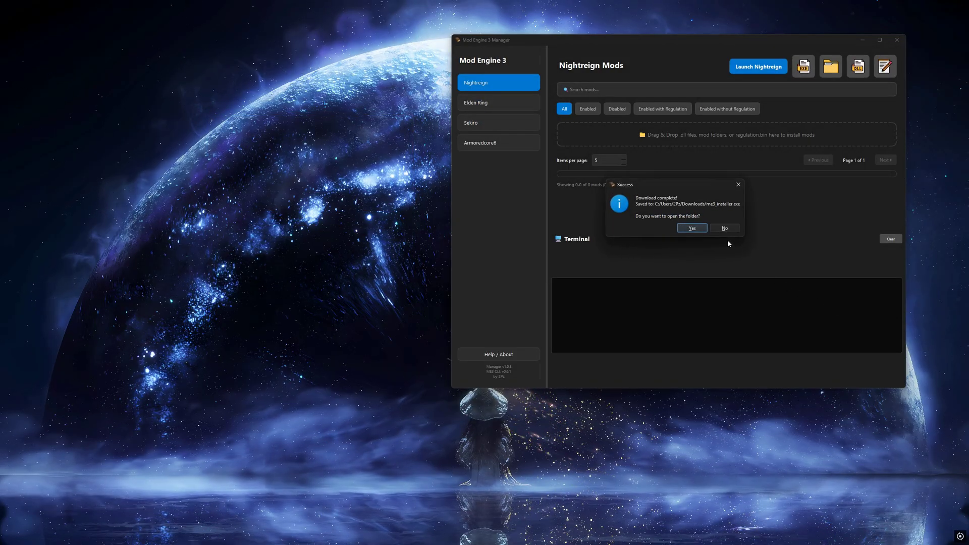
left_click(693, 228)
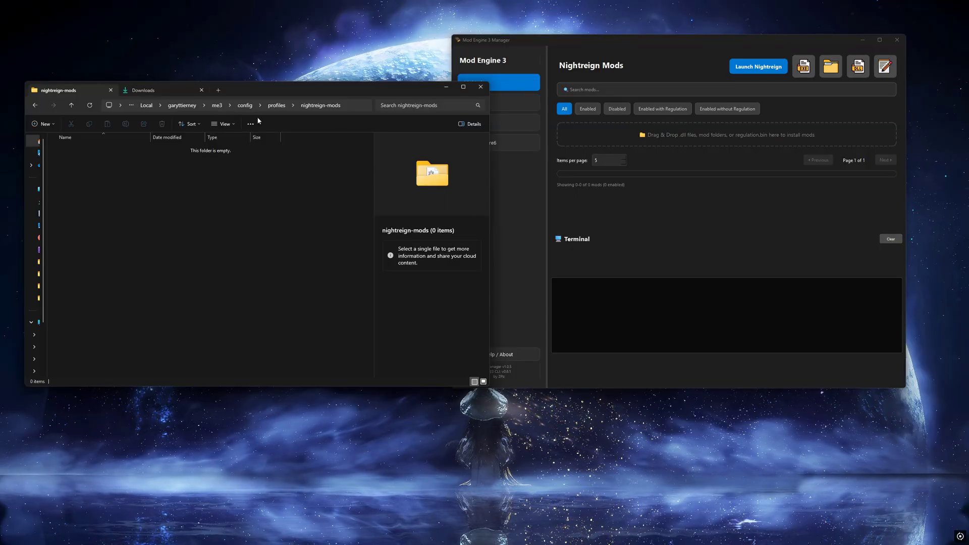
- Run me3_installer.exe from the Downloads folder and install me3 with crash report sharing left on
left_click(156, 90)
double_click(125, 161)
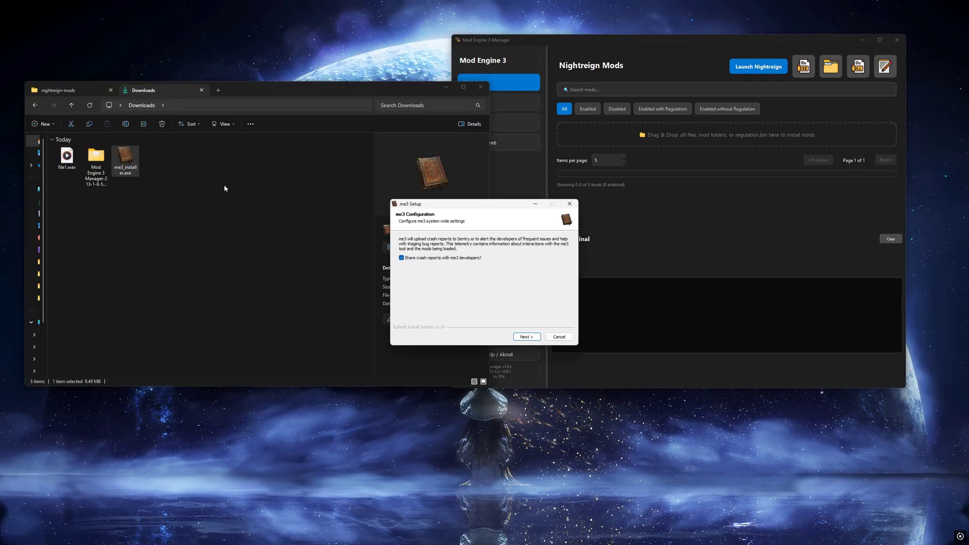
left_click(527, 336)
left_click(527, 336)
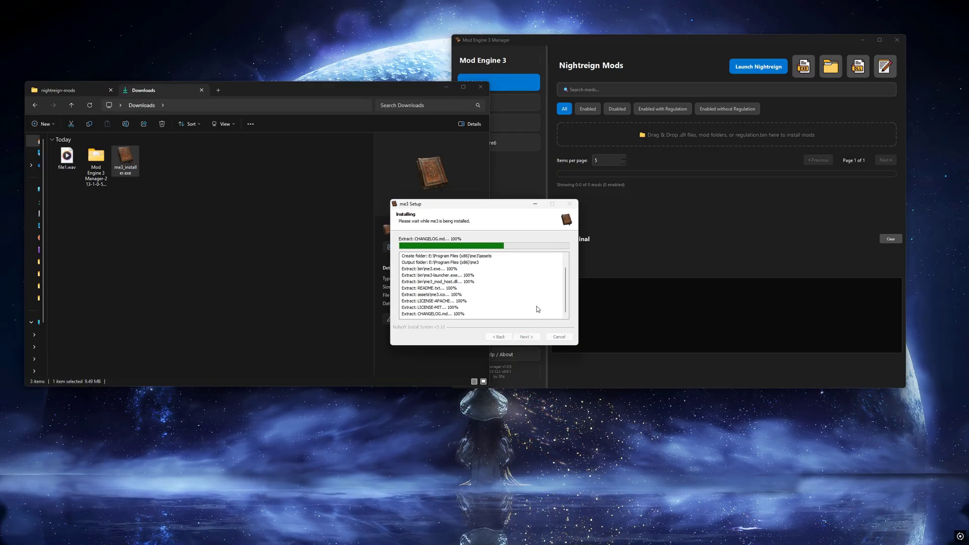
key("Return")
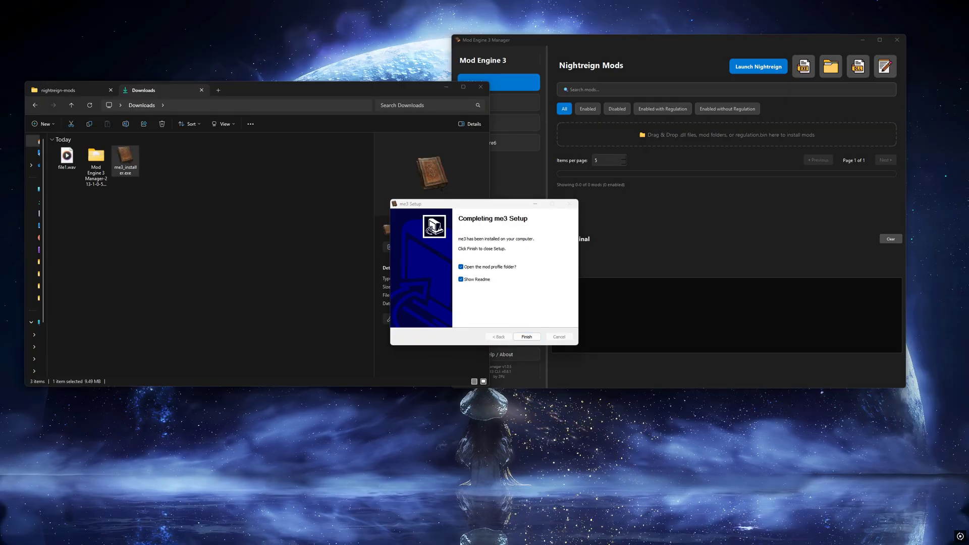
- Turn off showing the Readme and finish the me3 setup
left_click(461, 267)
left_click(469, 280)
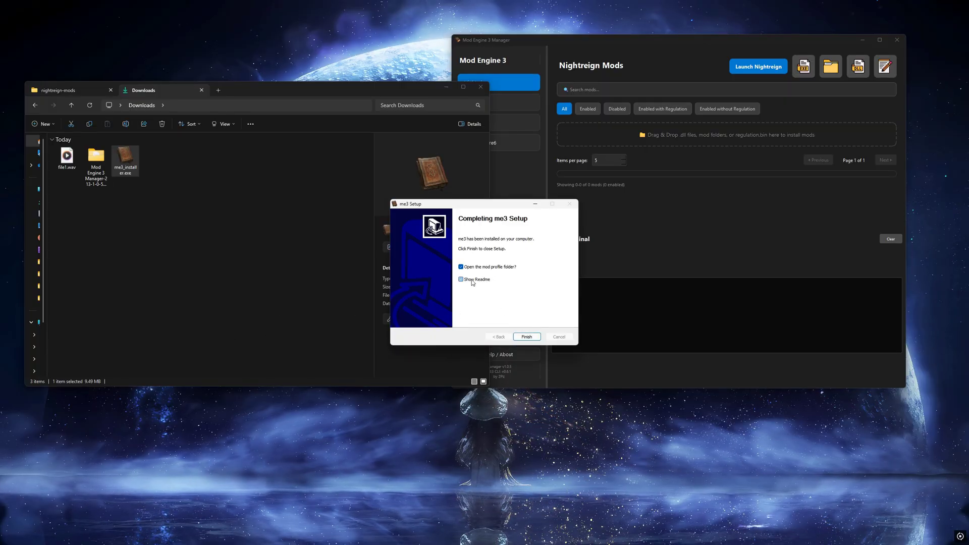
left_click(527, 337)
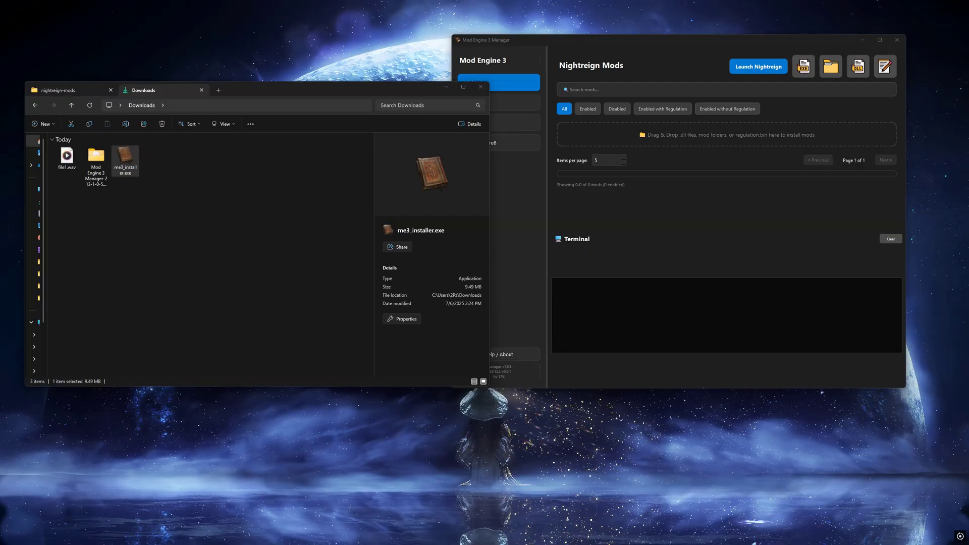
- Check the installed me3 version in Windows PowerShell with me3 --version
left_click_drag(0, 149, 459, 166)
type("me")
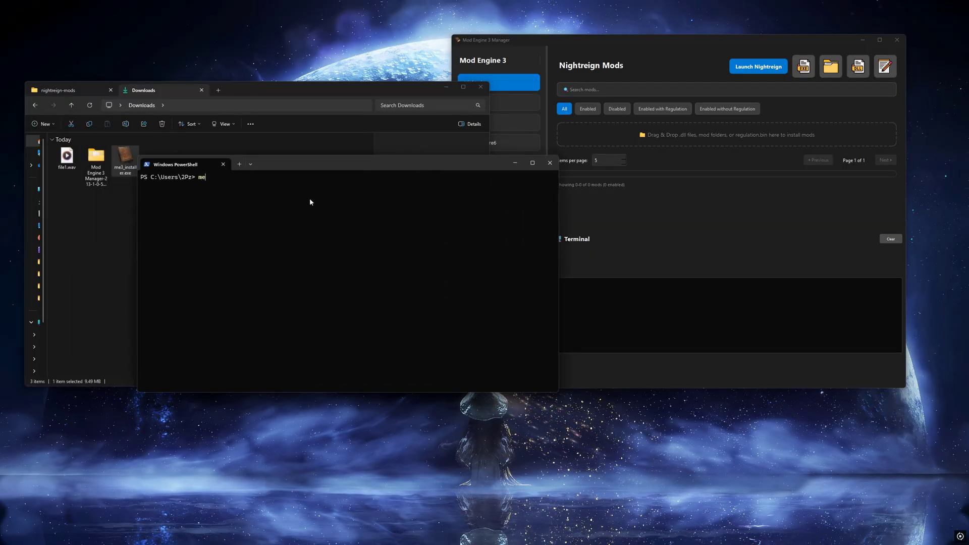
type("3 --ve")
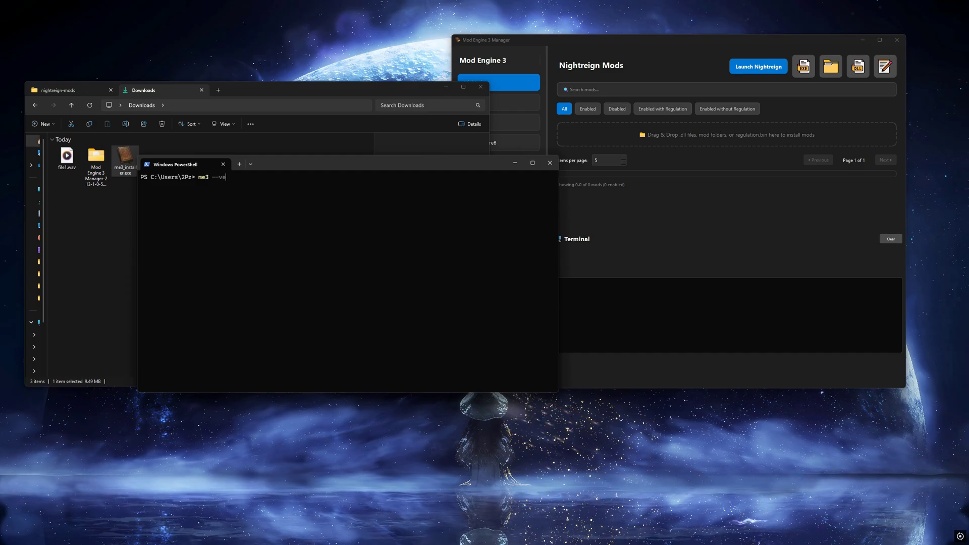
type("rsion")
key("Return")
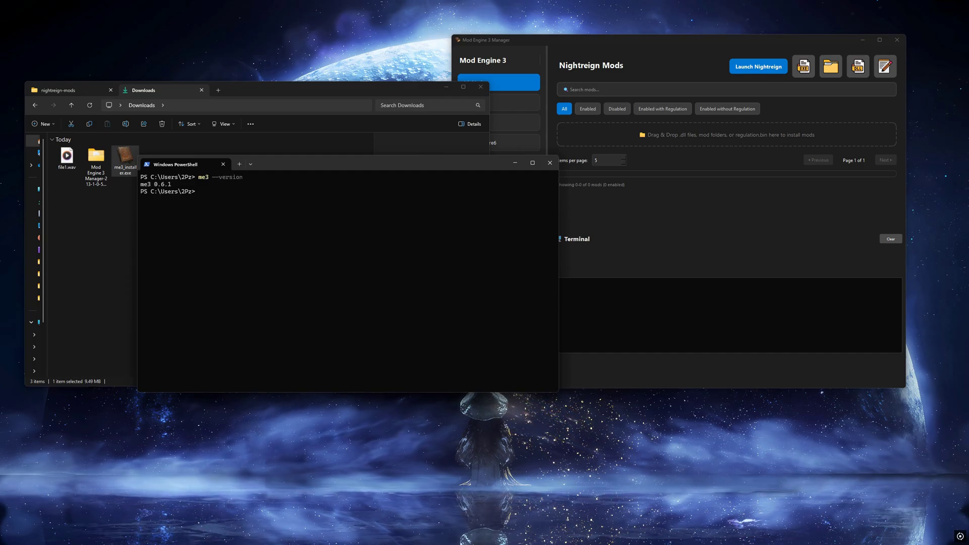
- List the me3 configuration and installation details with me3 info and close PowerShell
type("me3 info")
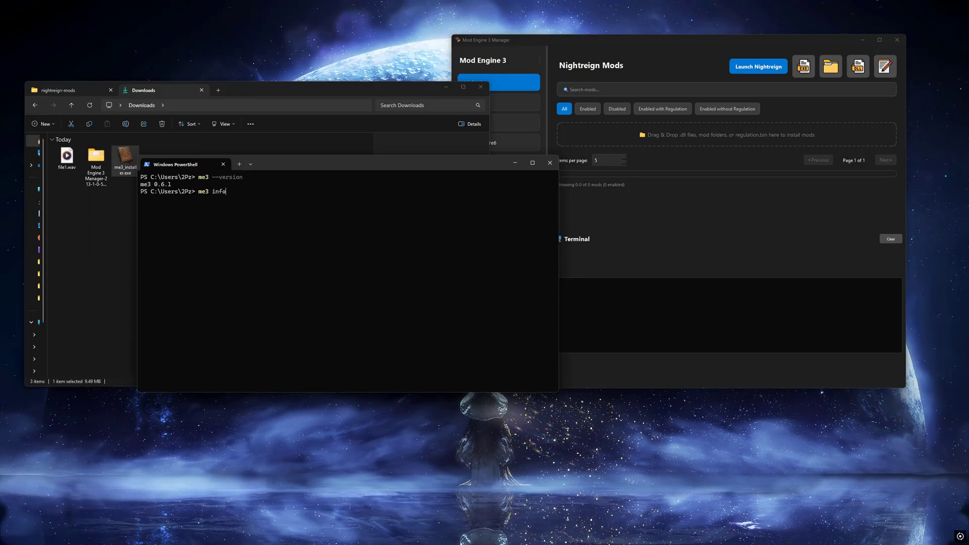
key("Return")
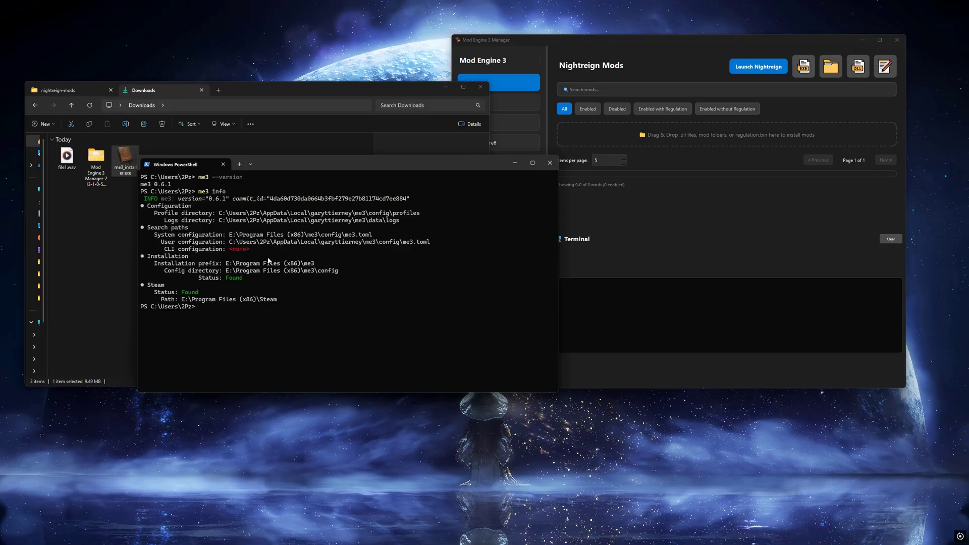
left_click(554, 163)
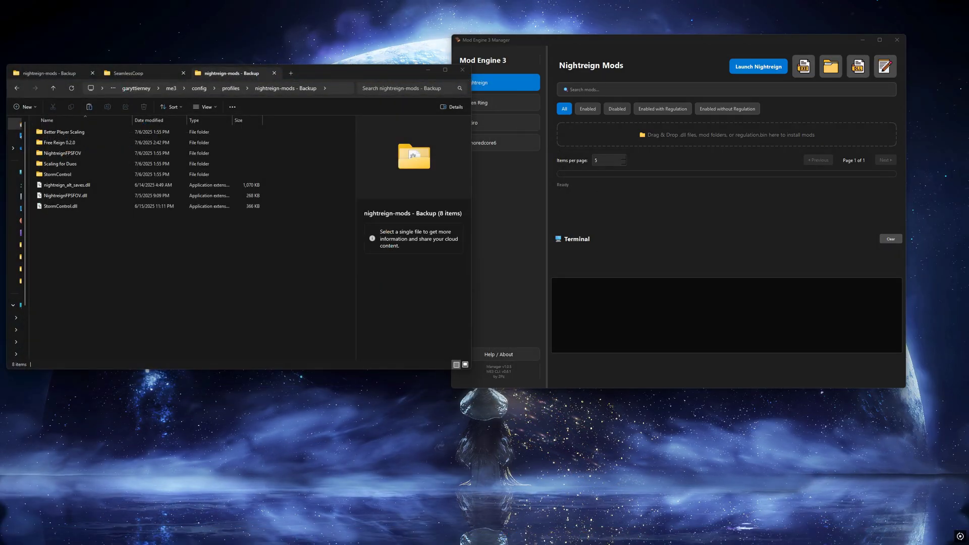
- Add StormControl.dll from the nightreign-mods - Backup folder to the Nightreign mods and toggle the mod off and back on
left_click(172, 266)
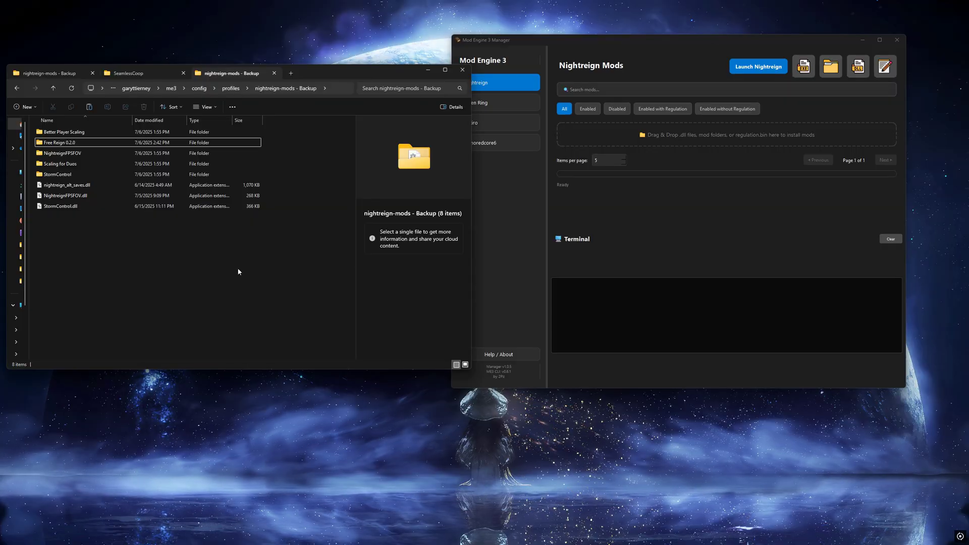
left_click(108, 206)
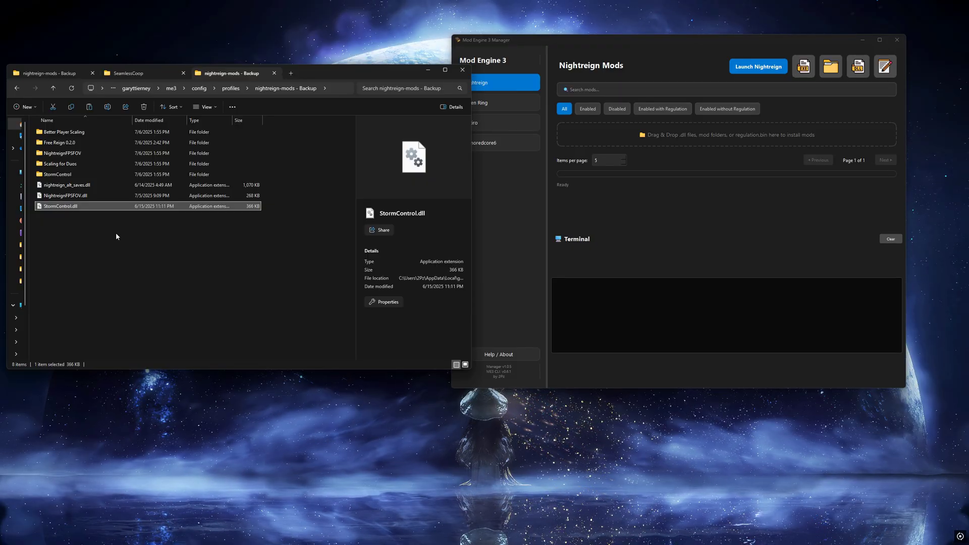
left_click_drag(66, 211, 680, 143)
left_click(857, 187)
left_click(857, 189)
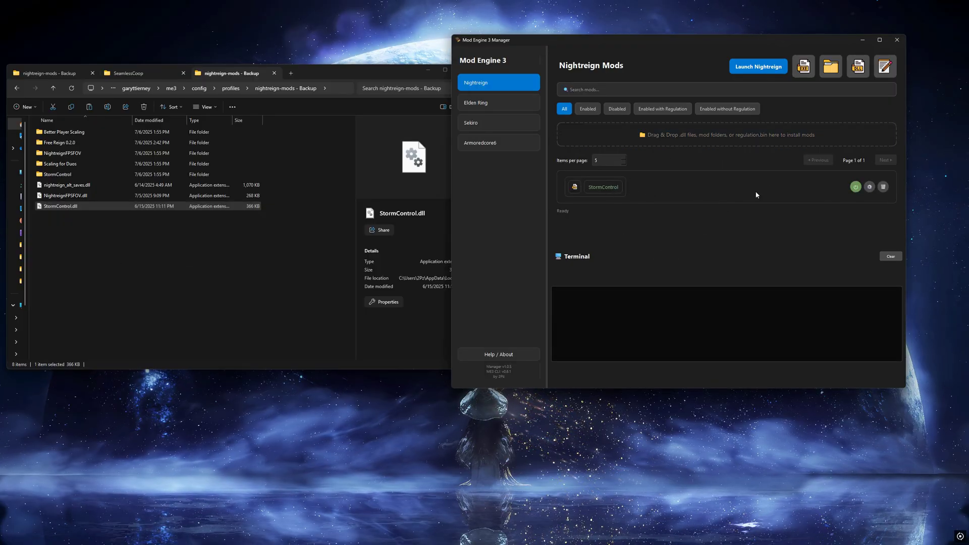
- Open StormControl's configuration editor, load config.ini from the StormControl folder, save it and close the editor
left_click(870, 187)
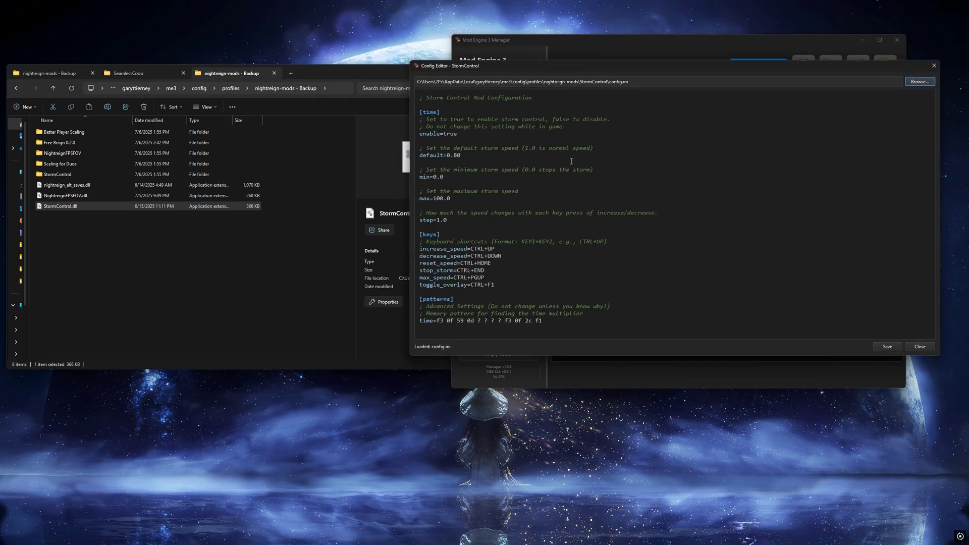
left_click(920, 81)
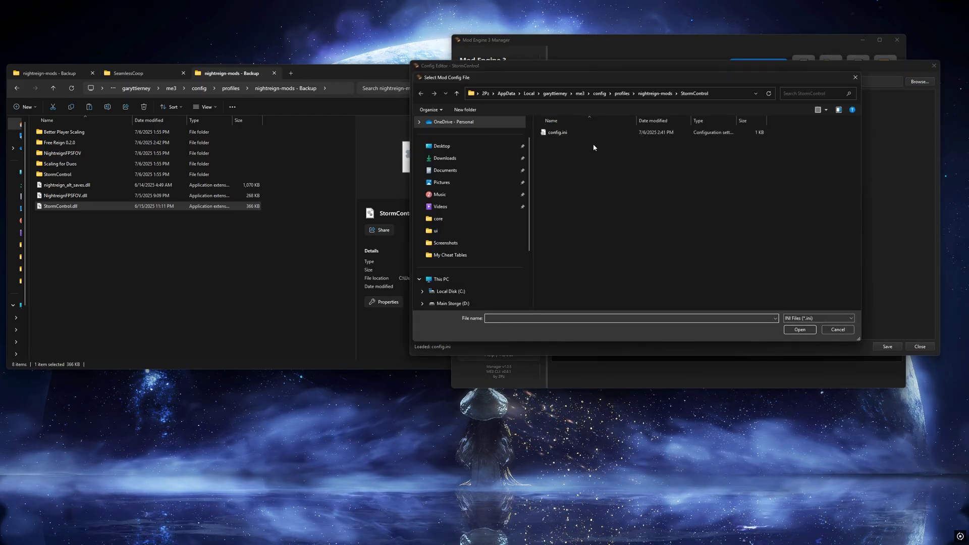
left_click(566, 135)
double_click(566, 134)
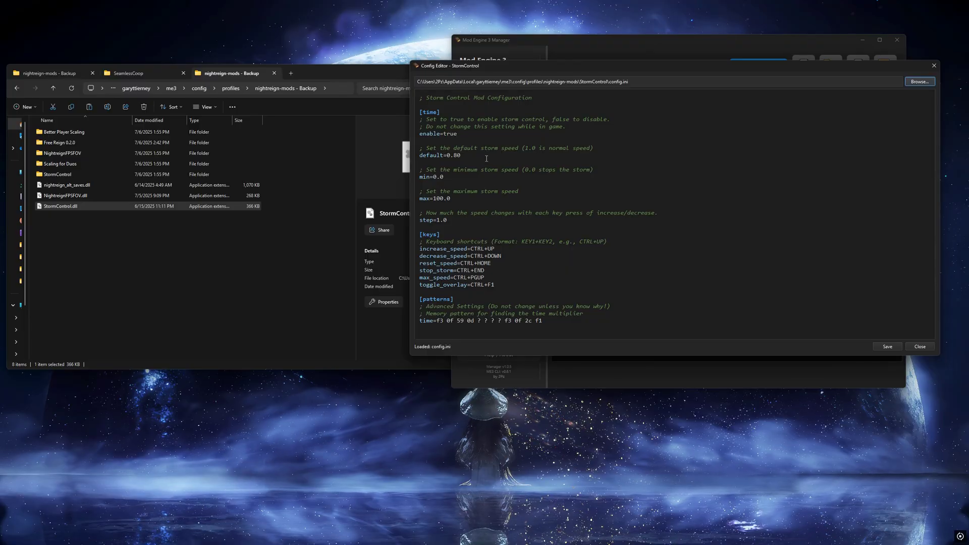
left_click(888, 347)
left_click(920, 346)
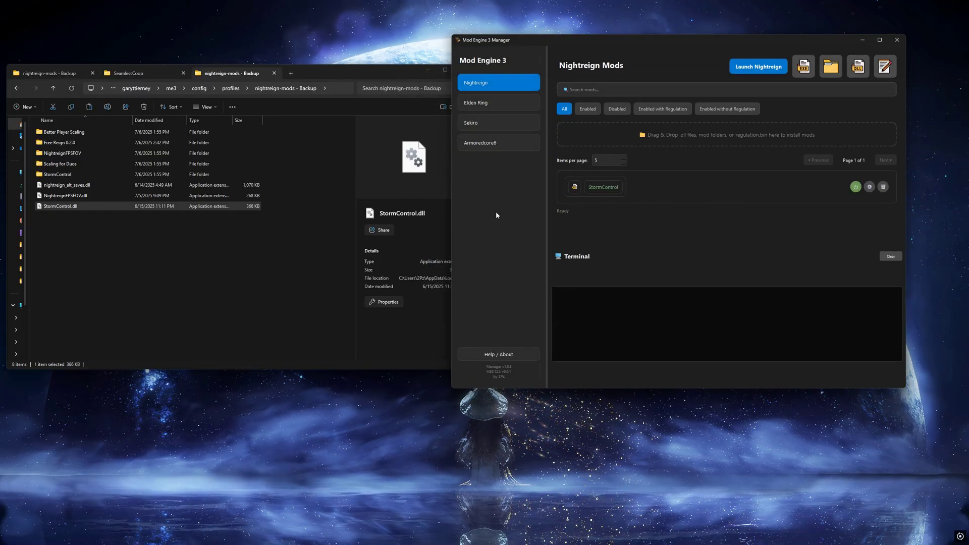
- Add all contents of the Free Reign 0.2.0 folder to the Nightreign mods as a mod named "free Reign"
double_click(70, 144)
left_click_drag(102, 226, 106, 157)
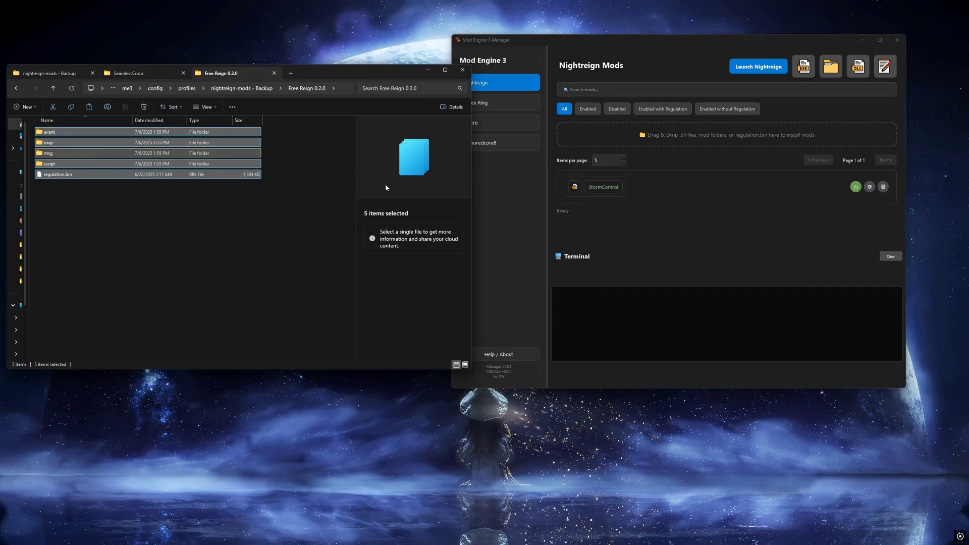
left_click_drag(385, 187, 716, 137)
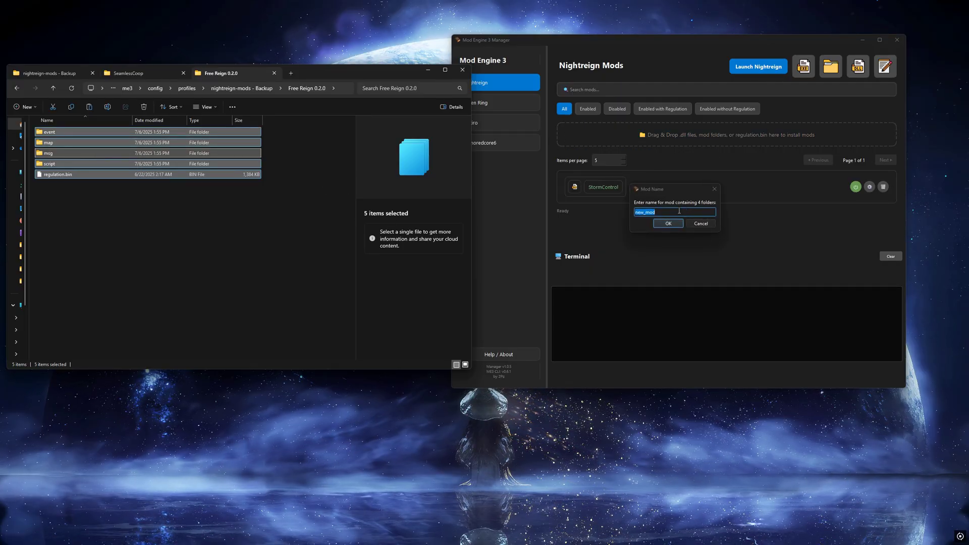
type("free Reign")
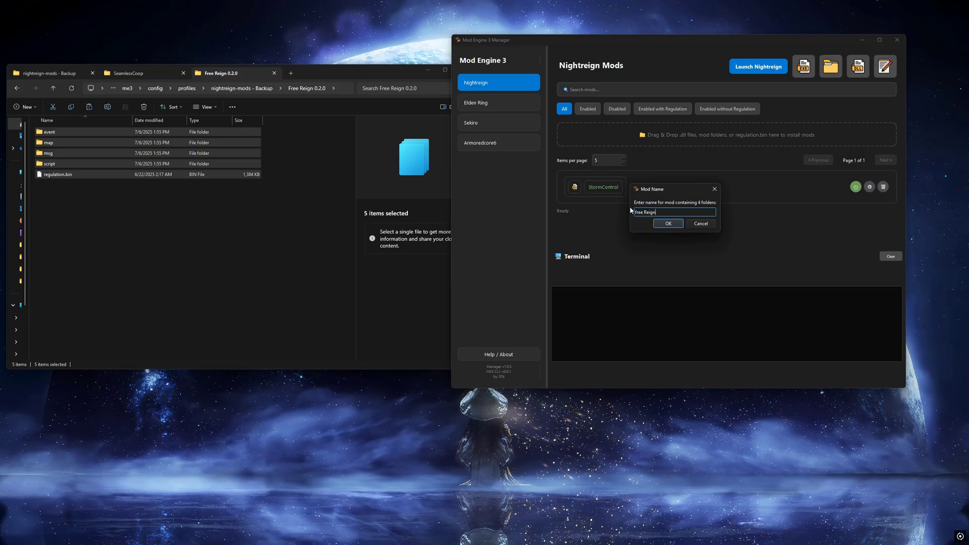
key("Return")
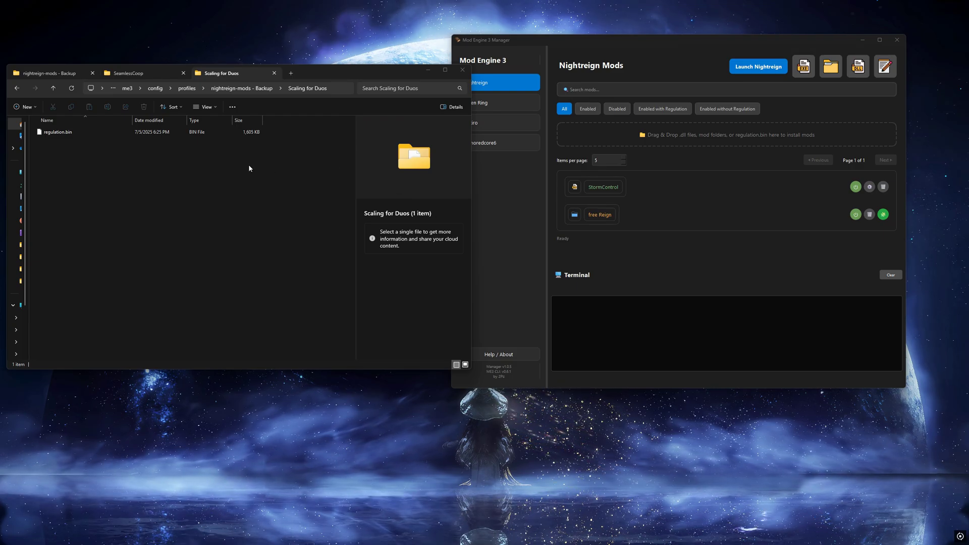
- Add regulation.bin from the Scaling for Duos folder as a regulation mod named "Scaling for Duos"
left_click(118, 134)
left_click_drag(67, 138, 704, 139)
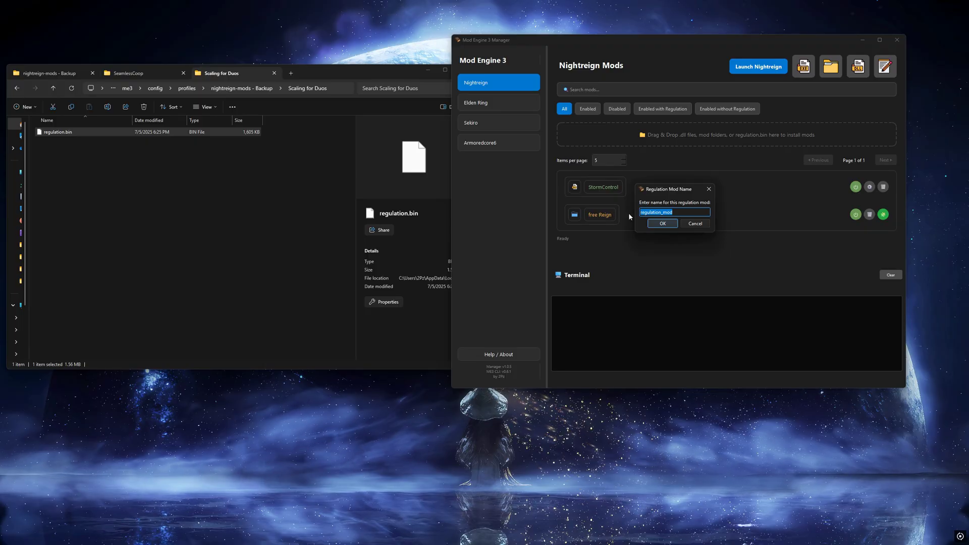
type("Scaling for Duos")
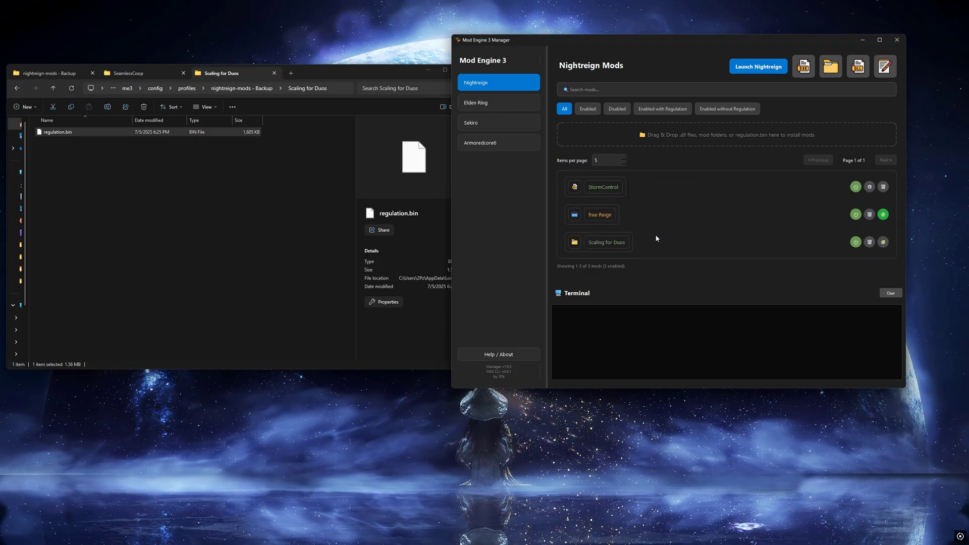
- Switch the active regulation back and forth between free Reign and Scaling for Duos, ending on free Reign
left_click(884, 215)
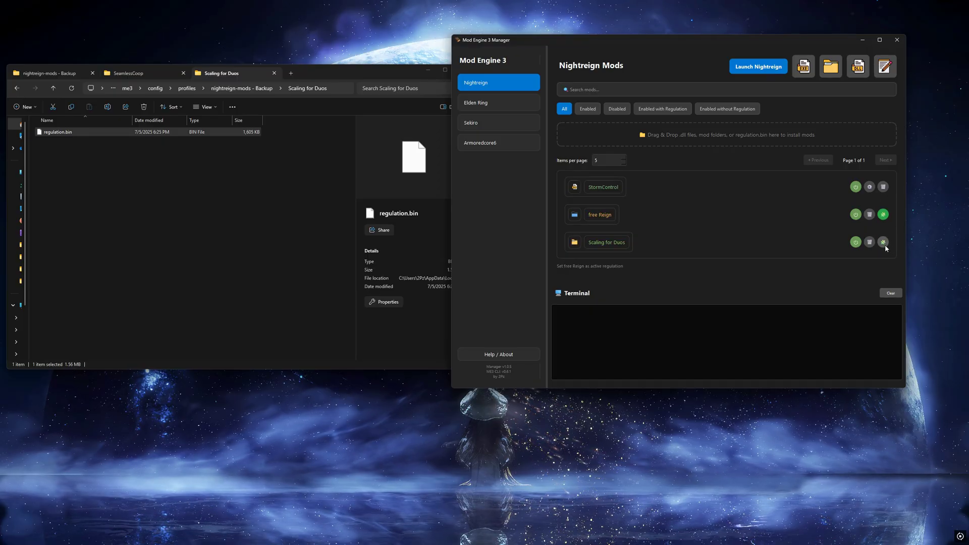
left_click(885, 244)
left_click(883, 218)
left_click(885, 242)
left_click(883, 216)
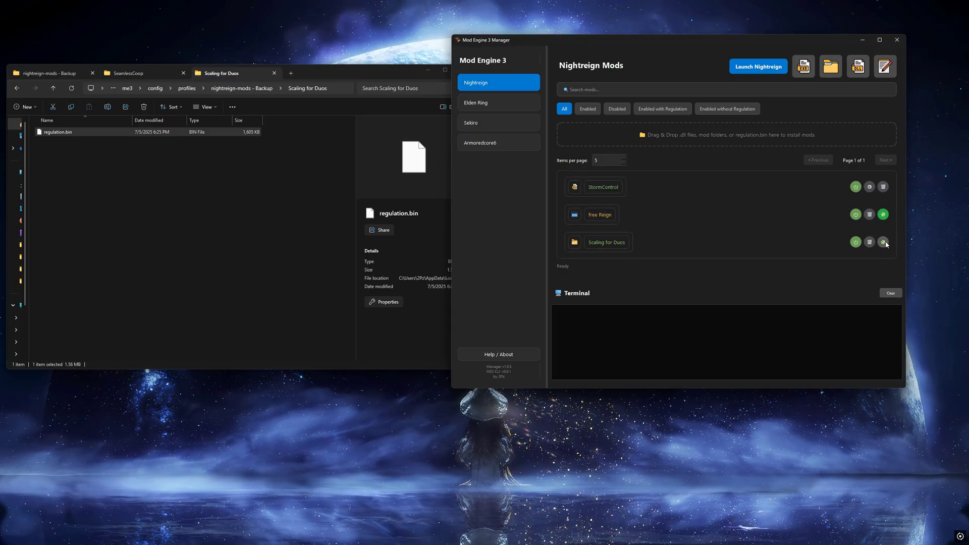
left_click(884, 242)
left_click(884, 216)
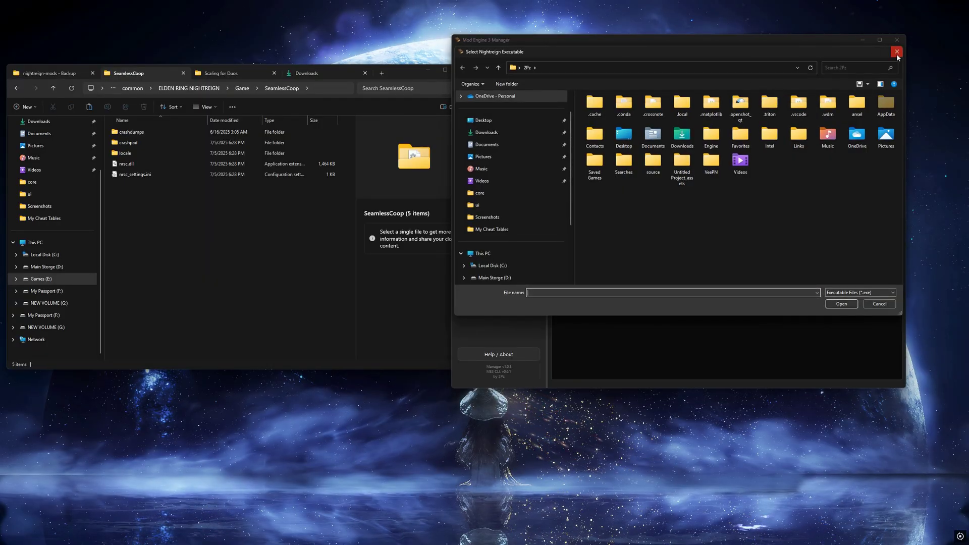
- Dismiss the Nightreign executable selection and add nrsc.dll from the game's SeamlessCoop folder as an external mod
left_click(894, 46)
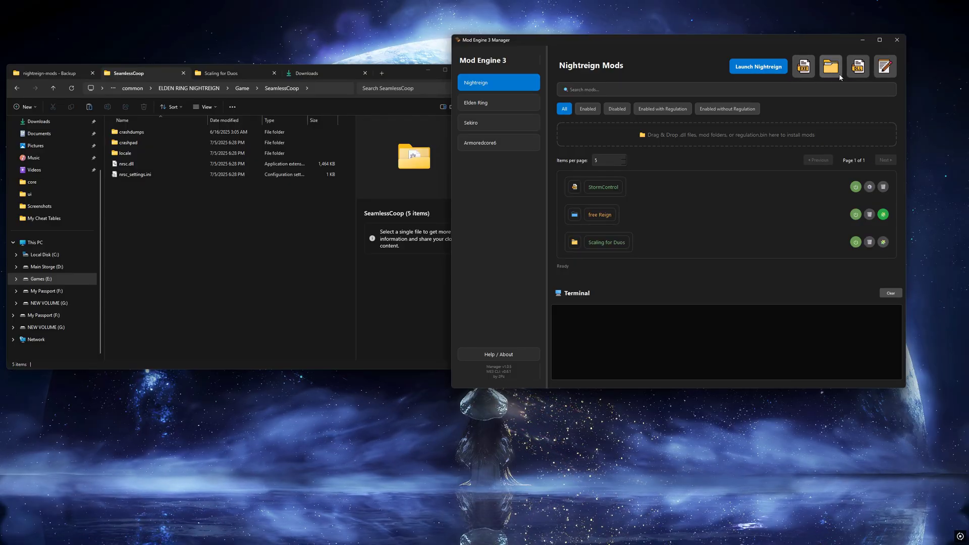
left_click(339, 91)
key("ctrl+c")
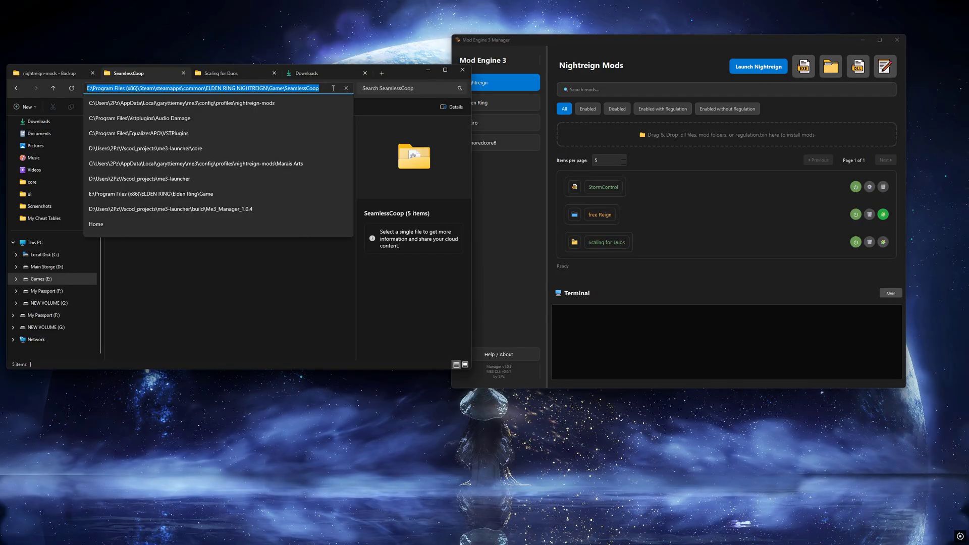
left_click(858, 66)
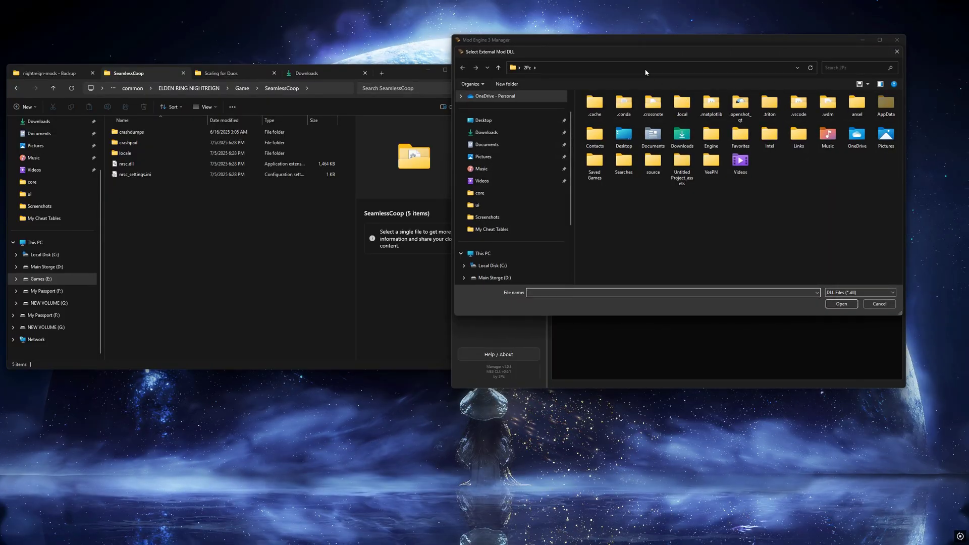
left_click(645, 67)
key("ctrl+v")
key("Return")
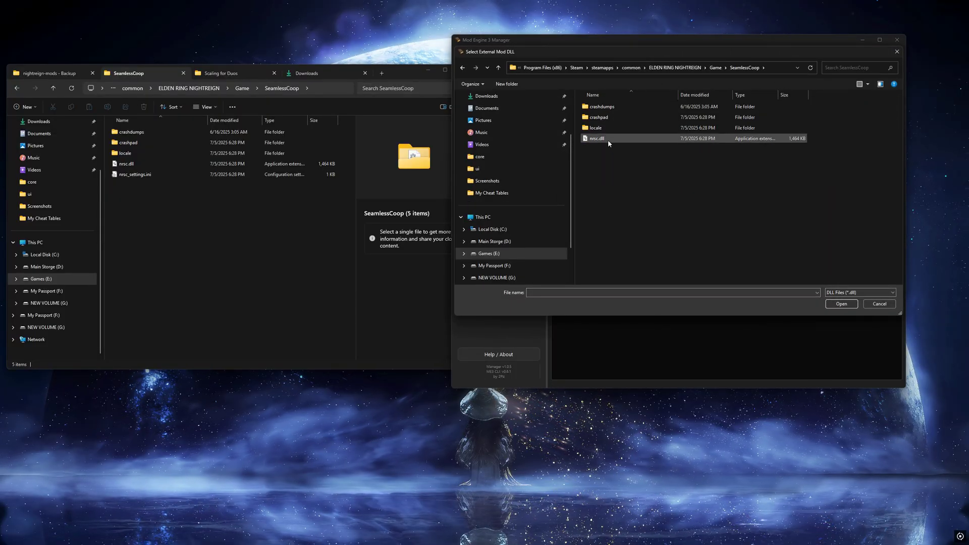
left_click(606, 138)
left_click(842, 304)
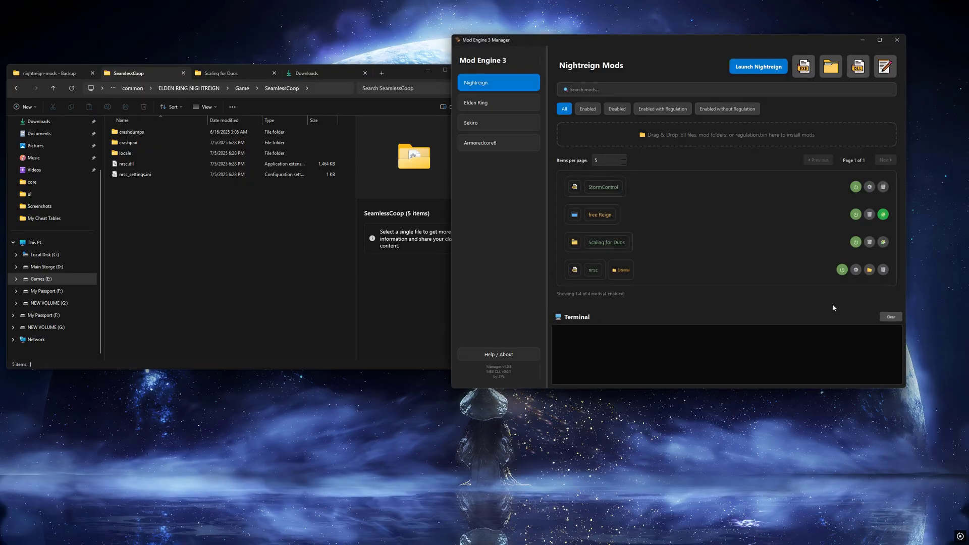
- Open the nrsc mod's configuration editor, review the contents of nrsc_settings.ini and close the editor
left_click(857, 269)
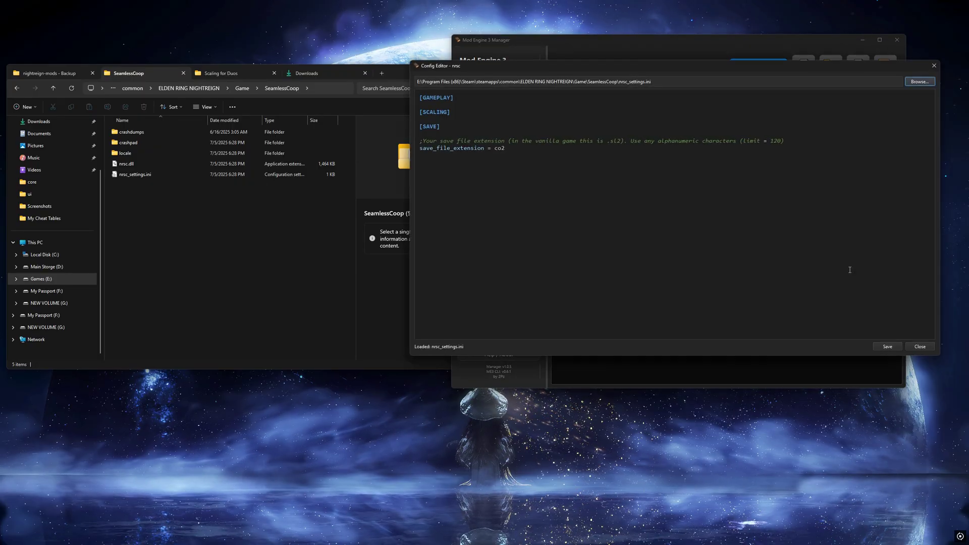
left_click_drag(523, 147, 380, 81)
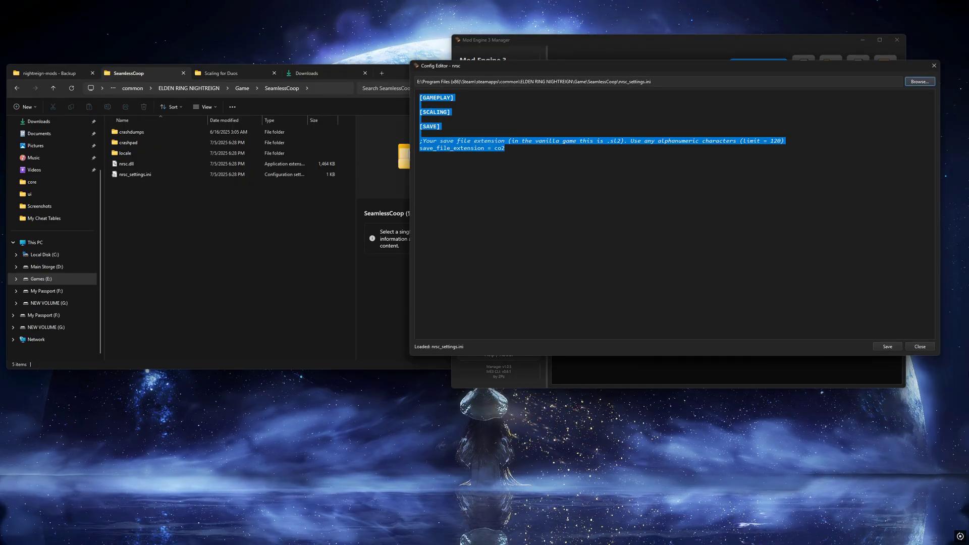
left_click(913, 345)
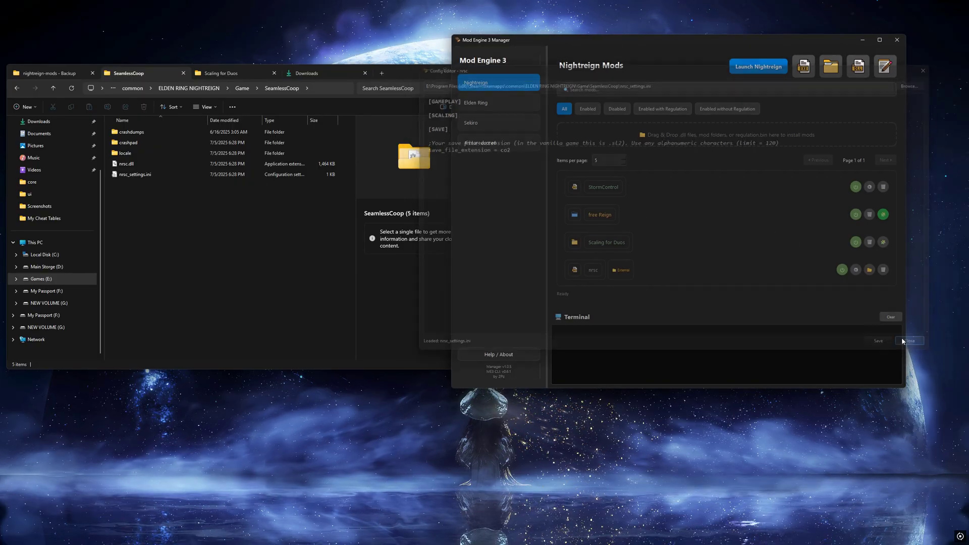
- Open the nightreign-default.me3 profile for editing, review its natives and packages entries and cancel
left_click(884, 72)
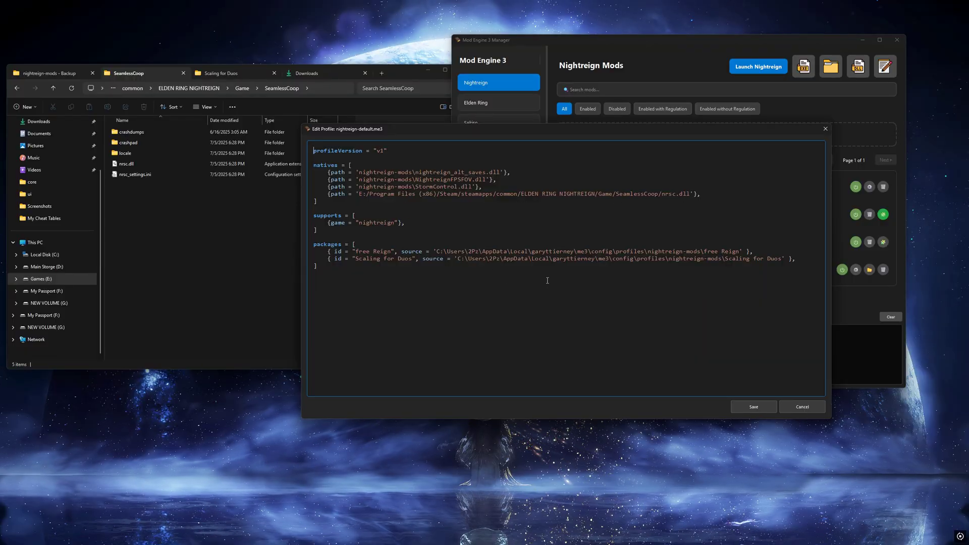
left_click(802, 407)
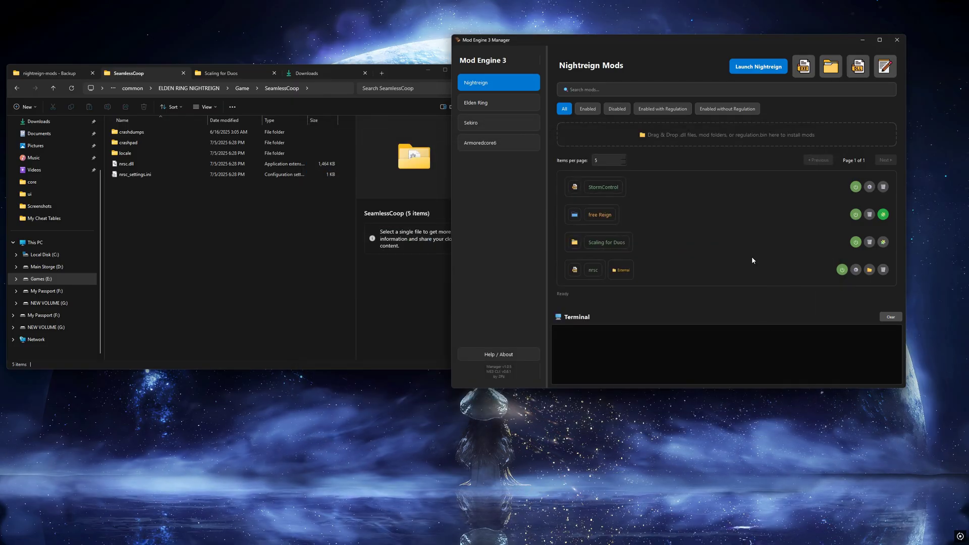
mouse_move(753, 257)
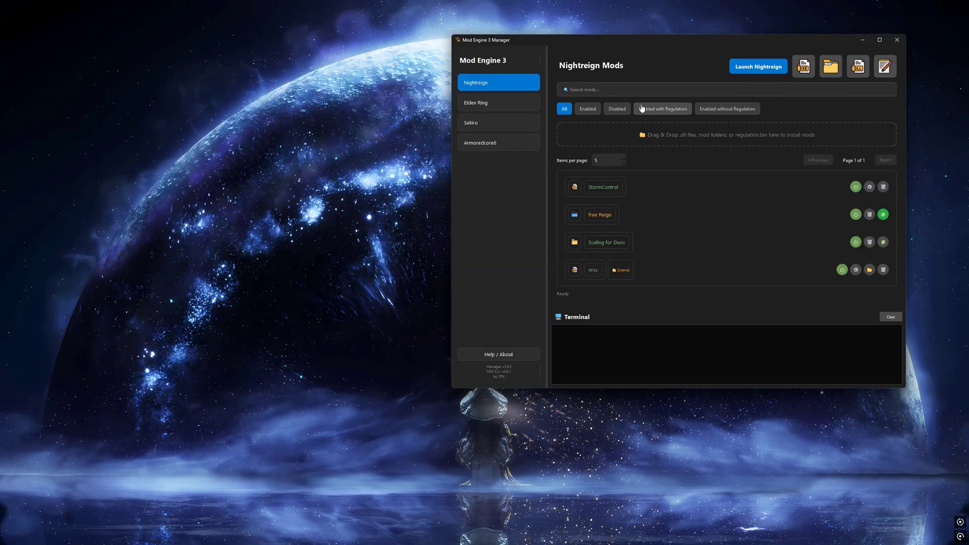
- Launch Nightreign from the manager with the enabled mods and examine the asset override lines in the terminal output
left_click(763, 69)
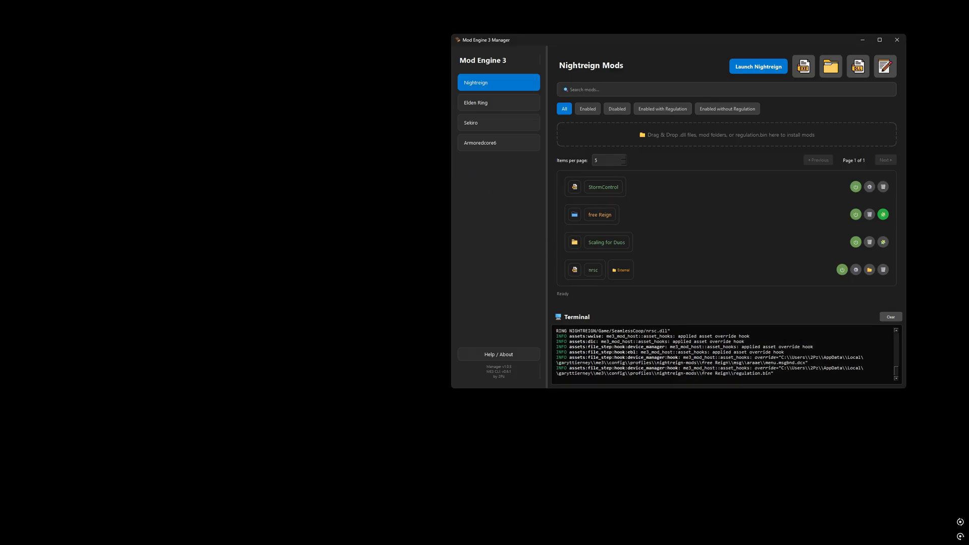
left_click_drag(773, 373, 569, 341)
left_click(608, 355)
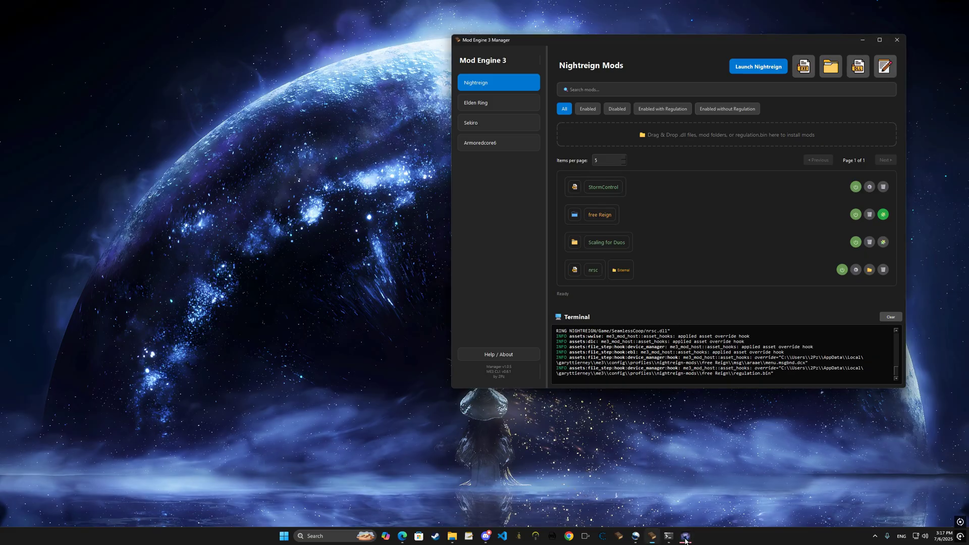
- Switch to the Elden Ring Nightreign game, accept the seamless co-op welcome message and continue past the title screen
left_click(686, 540)
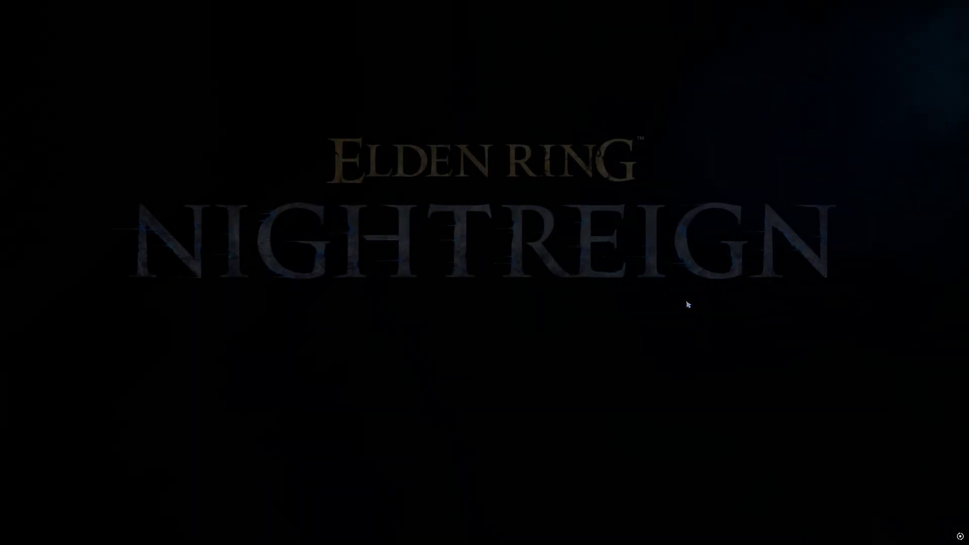
left_click(625, 357)
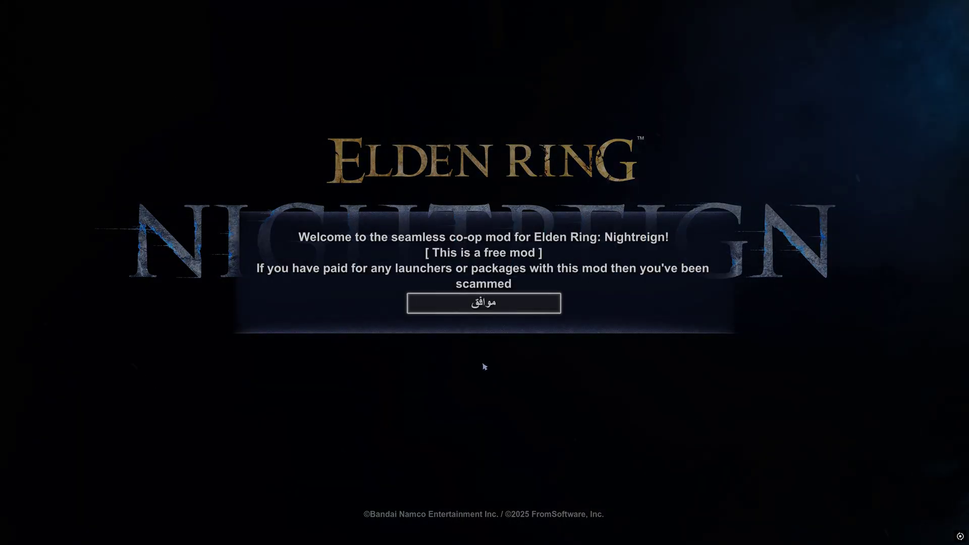
left_click(472, 308)
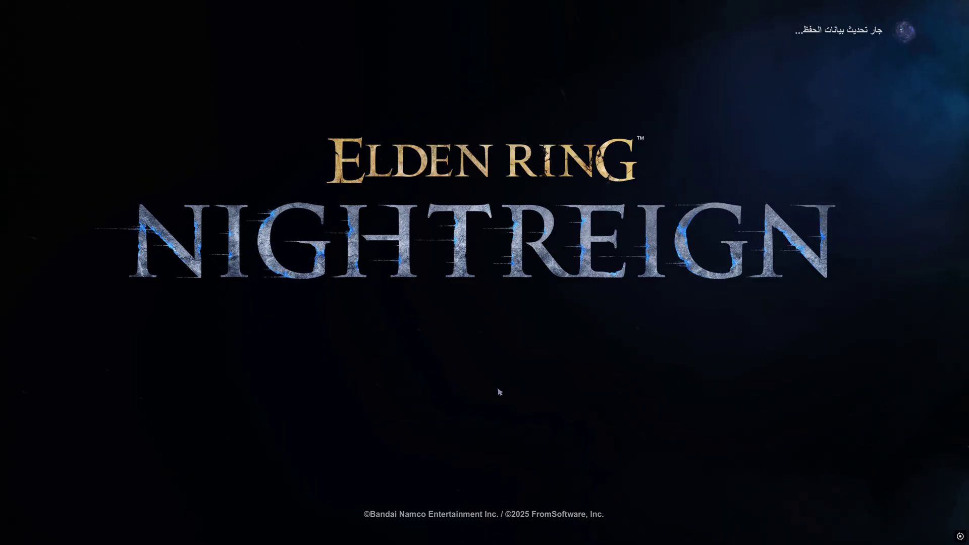
left_click(500, 406)
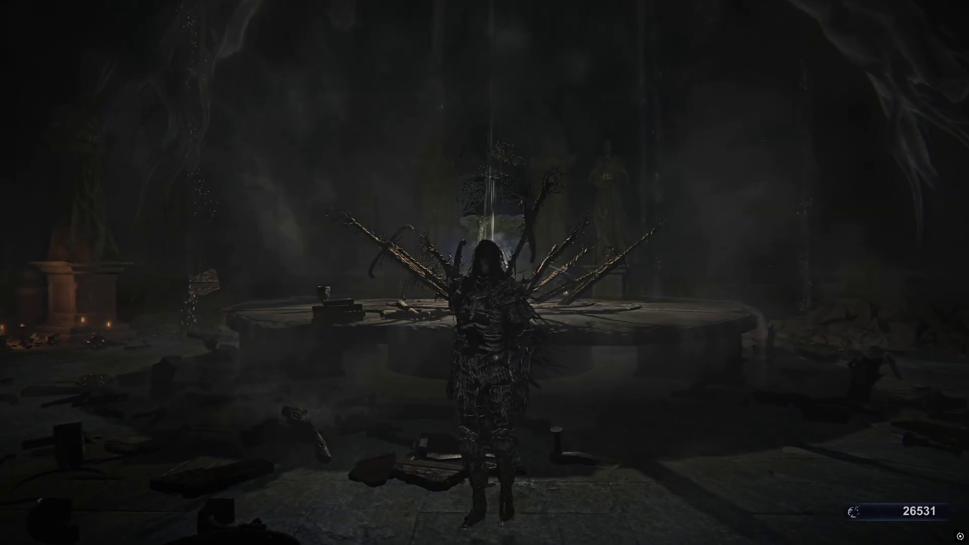
- Enter a playable area through the expedition table's menu and move the character forward and back
key("f")
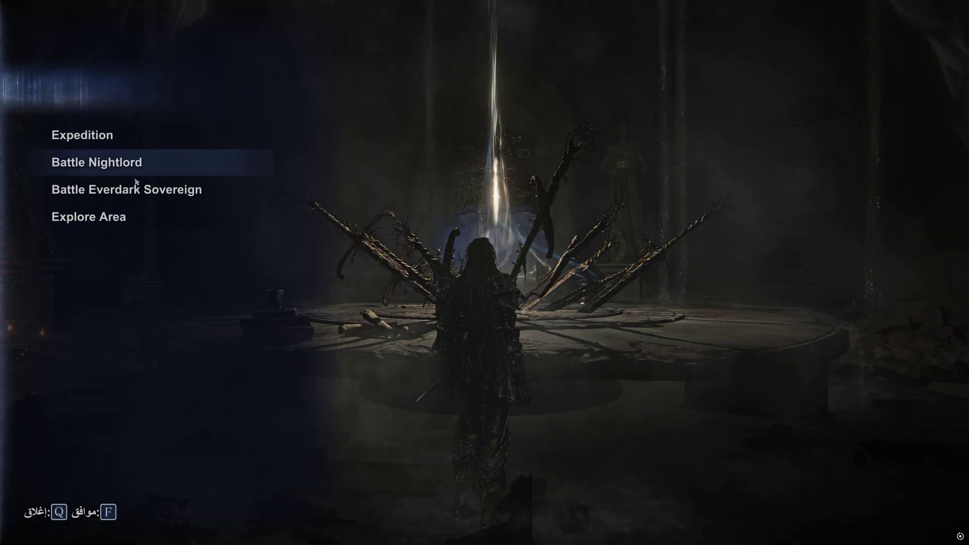
key("f")
key("f")
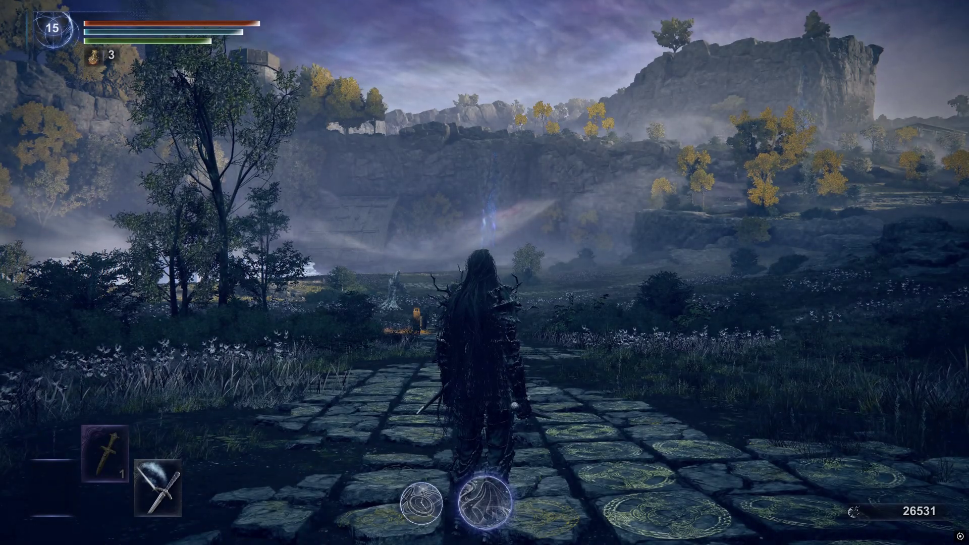
key("w")
key("s")
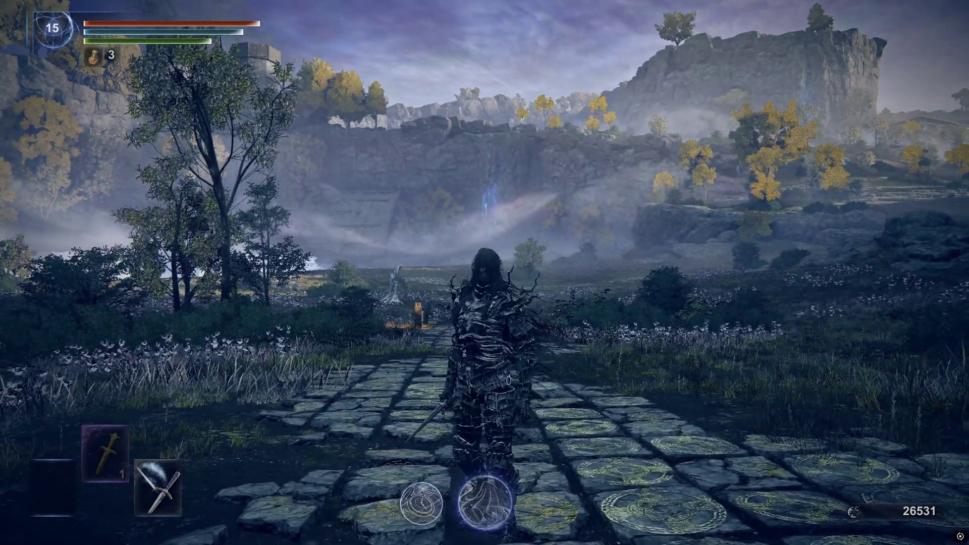